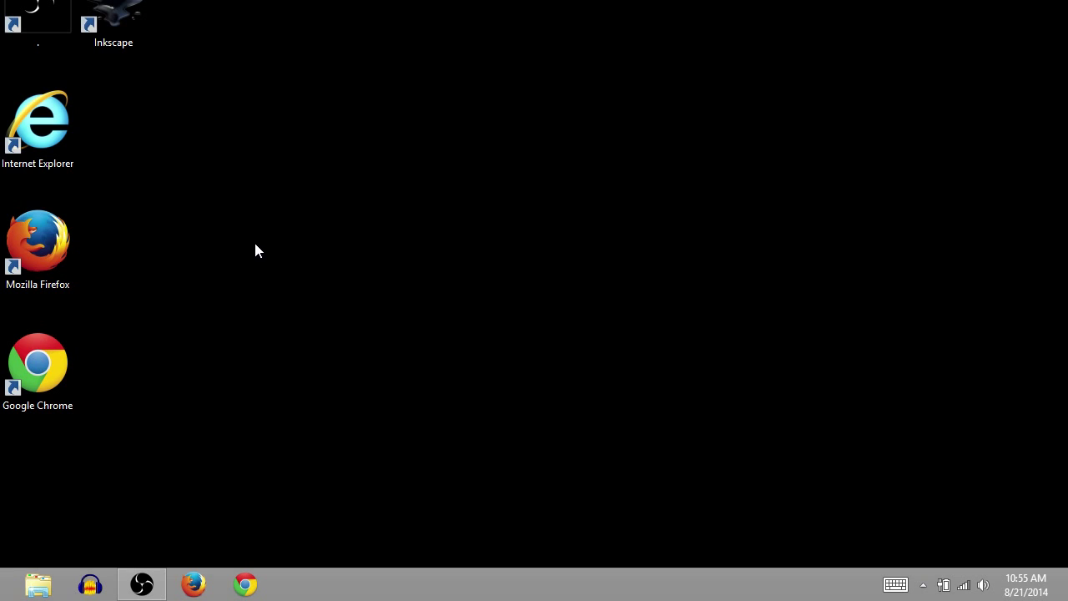
Open Firefox and search Google for 'download scribus'.
click(43, 288)
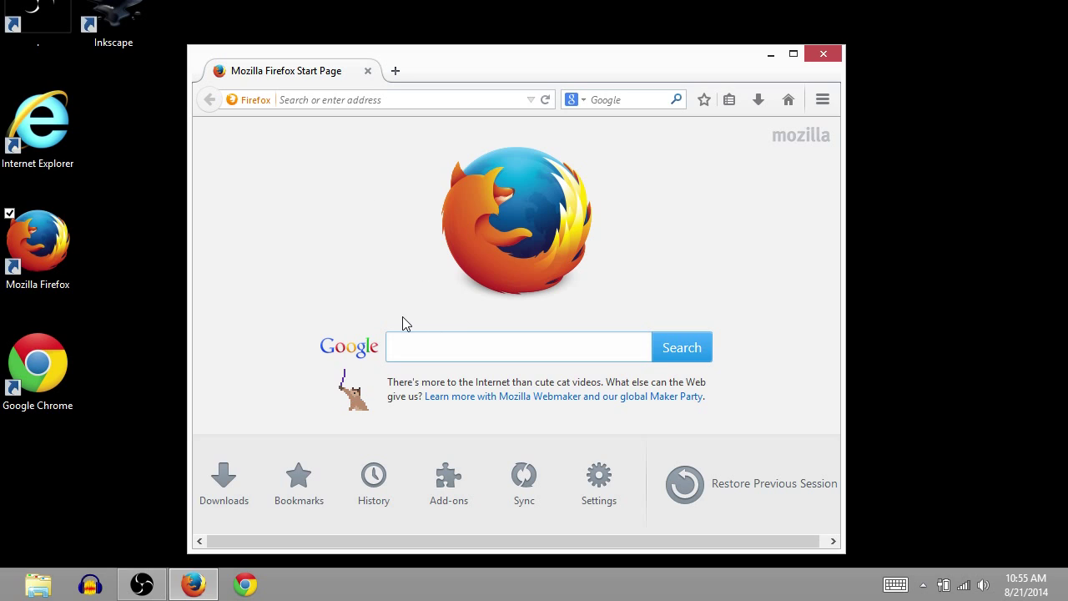
text(down)
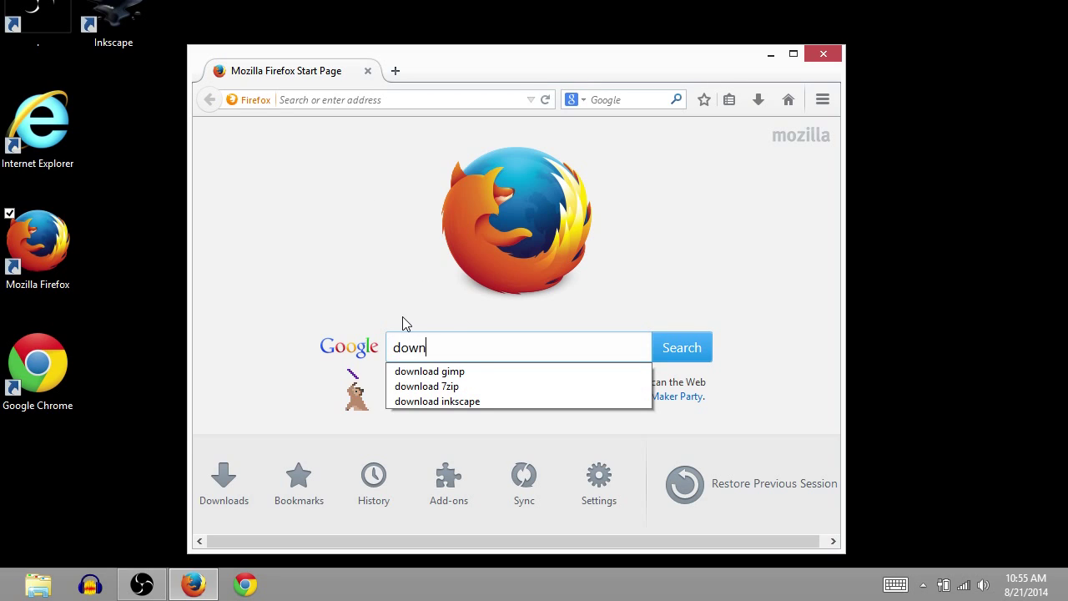
text(load scr)
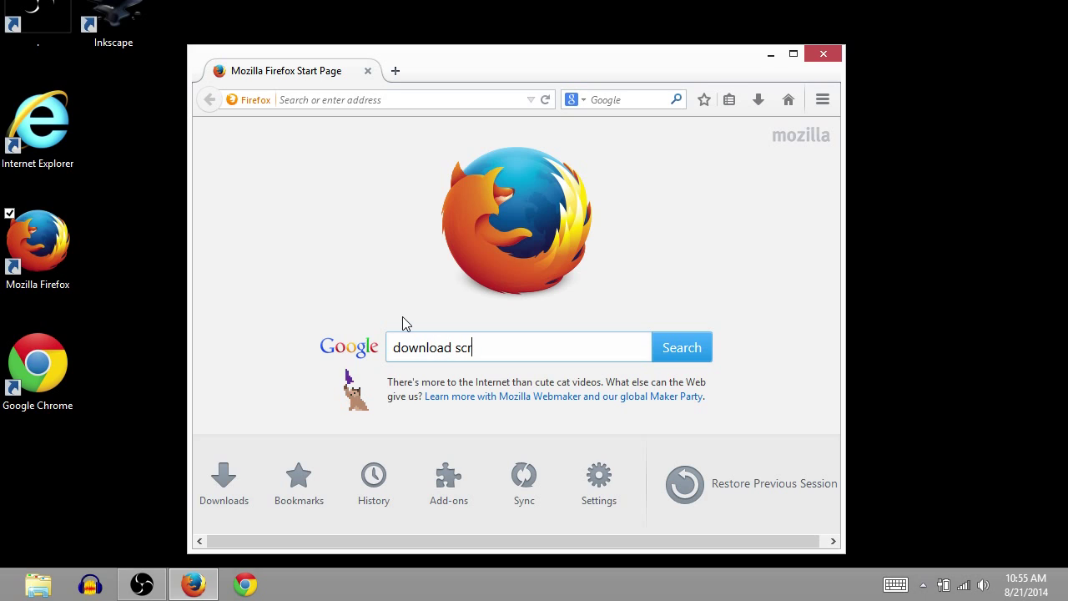
text(ibus)
key(Return)
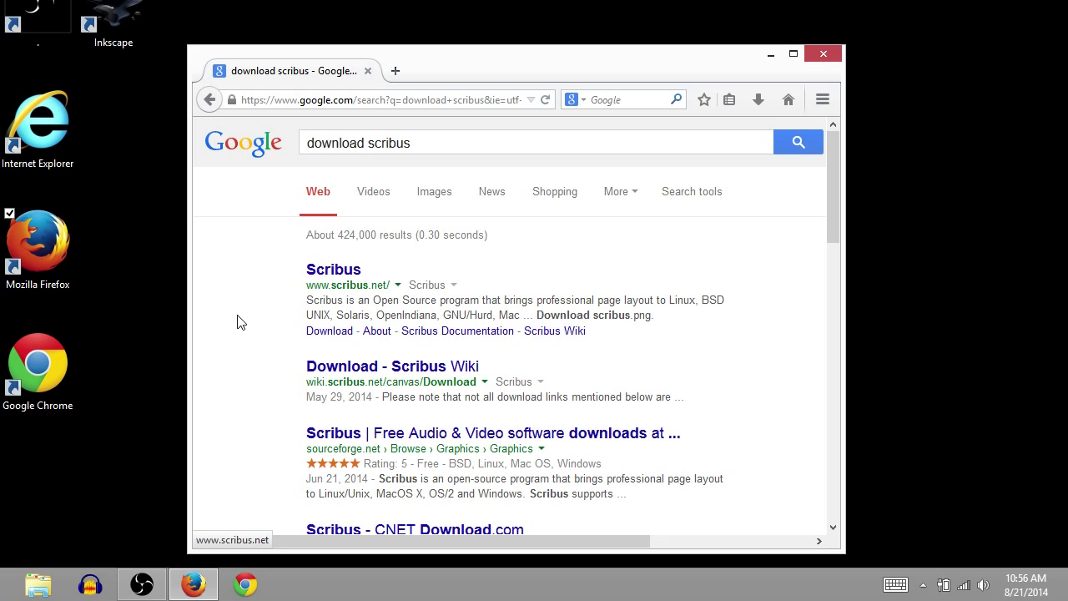
Open the official Scribus site from the results and go to its download page.
click(323, 276)
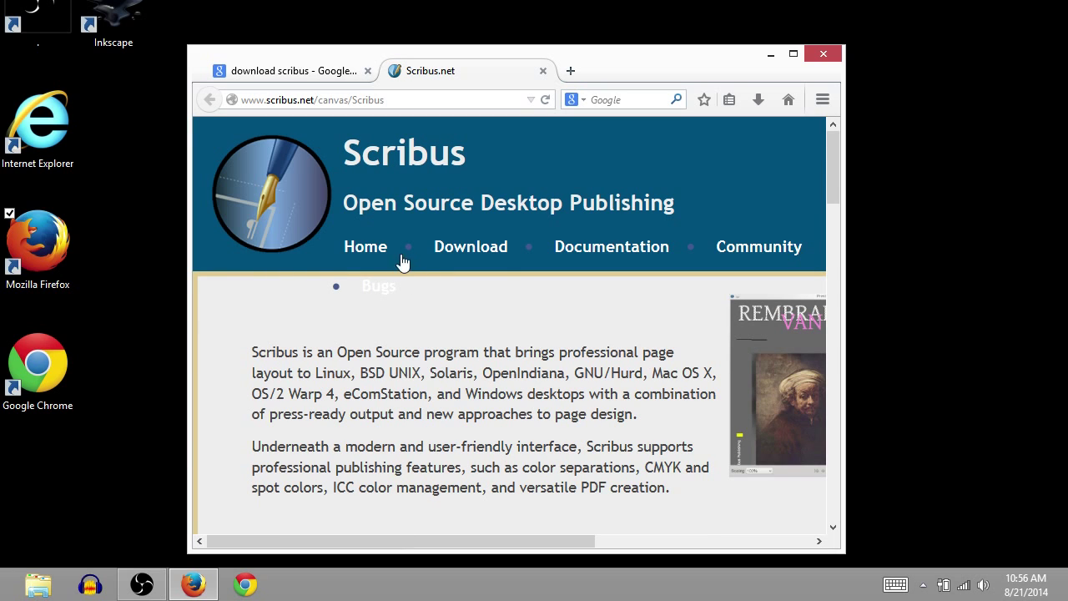
click(469, 247)
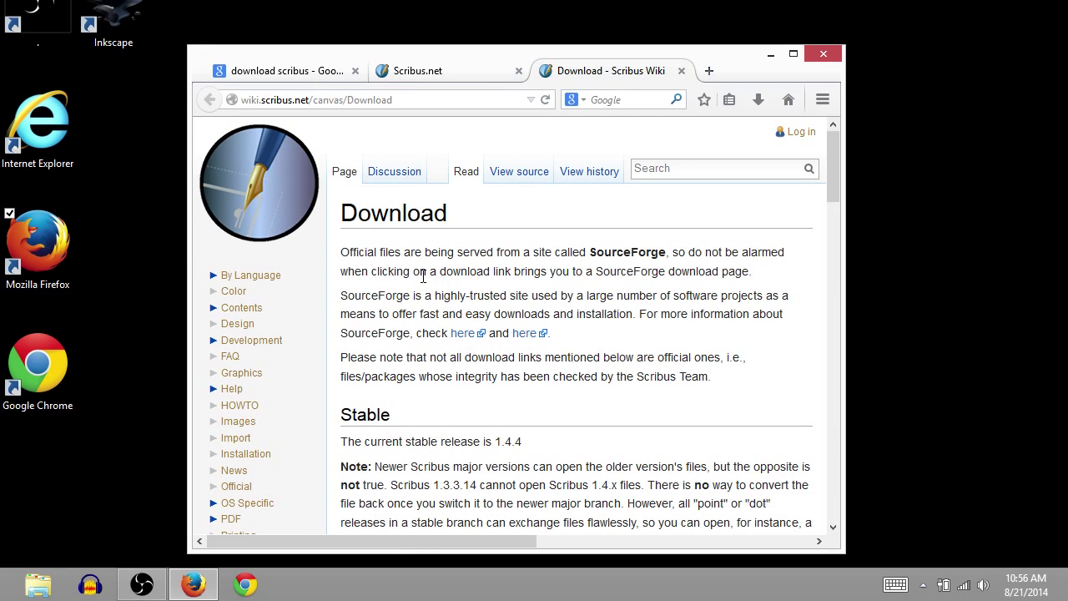
scroll(632, 251, down, 6)
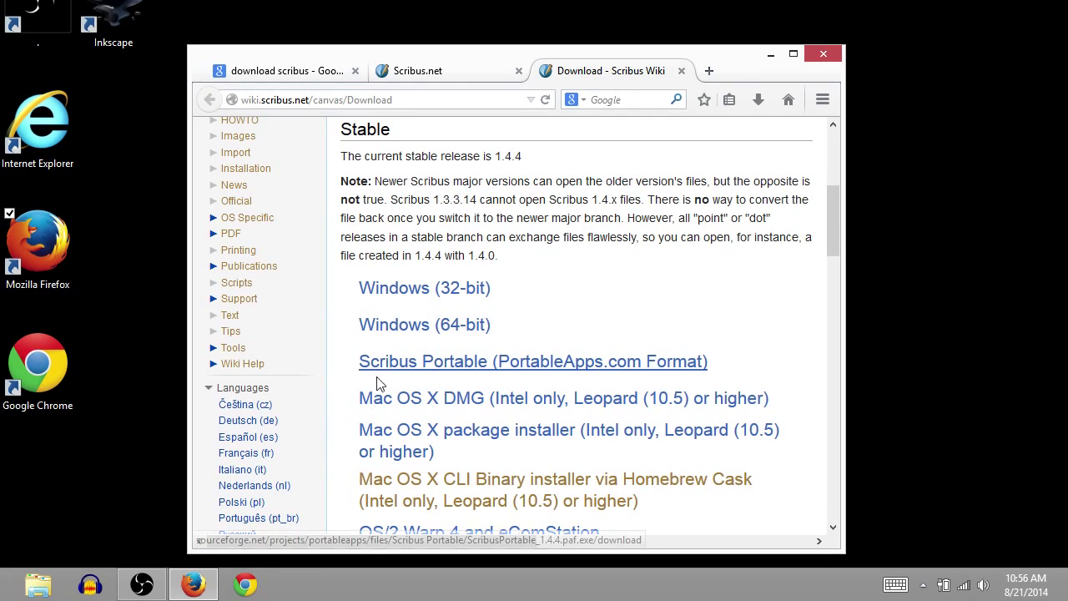
scroll(375, 409, down, 3)
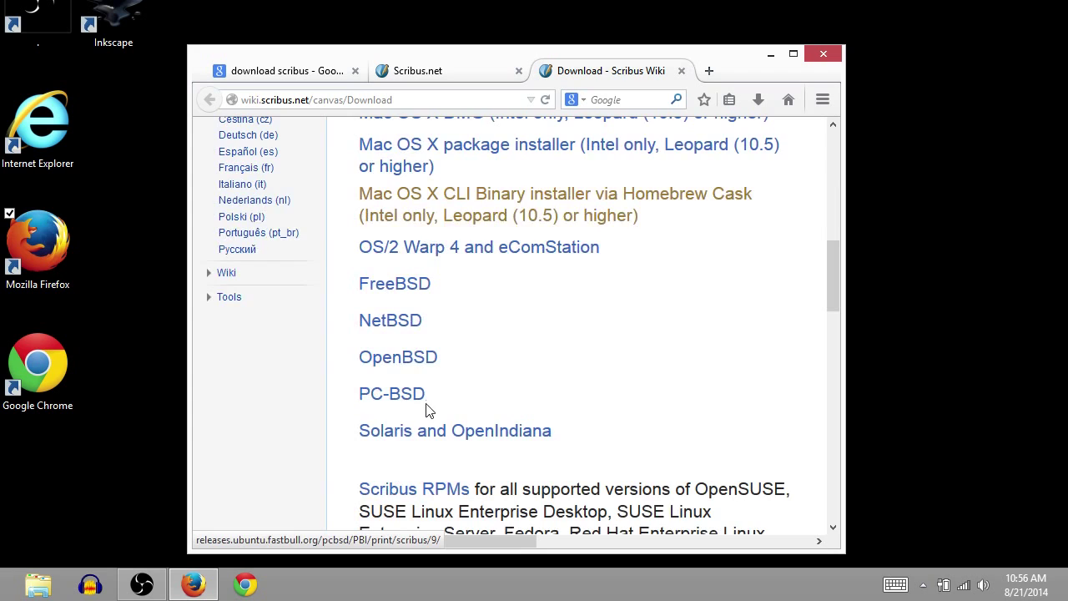
scroll(422, 400, up, 3)
scroll(409, 373, up, 2)
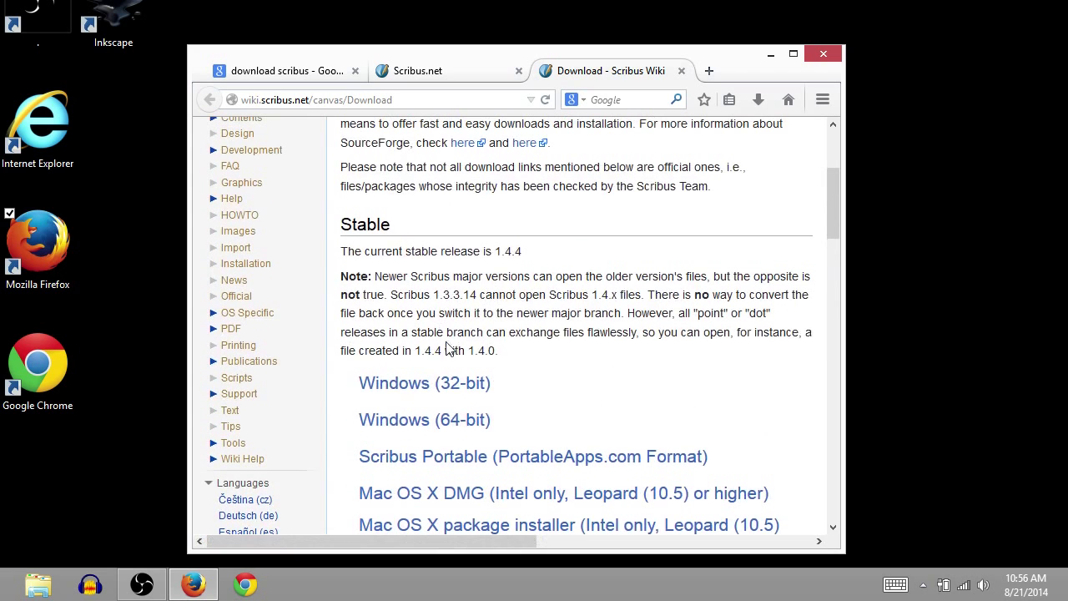
Choose the Windows (64-bit) Scribus 1.4.4 build instead of the 32-bit one.
click(405, 394)
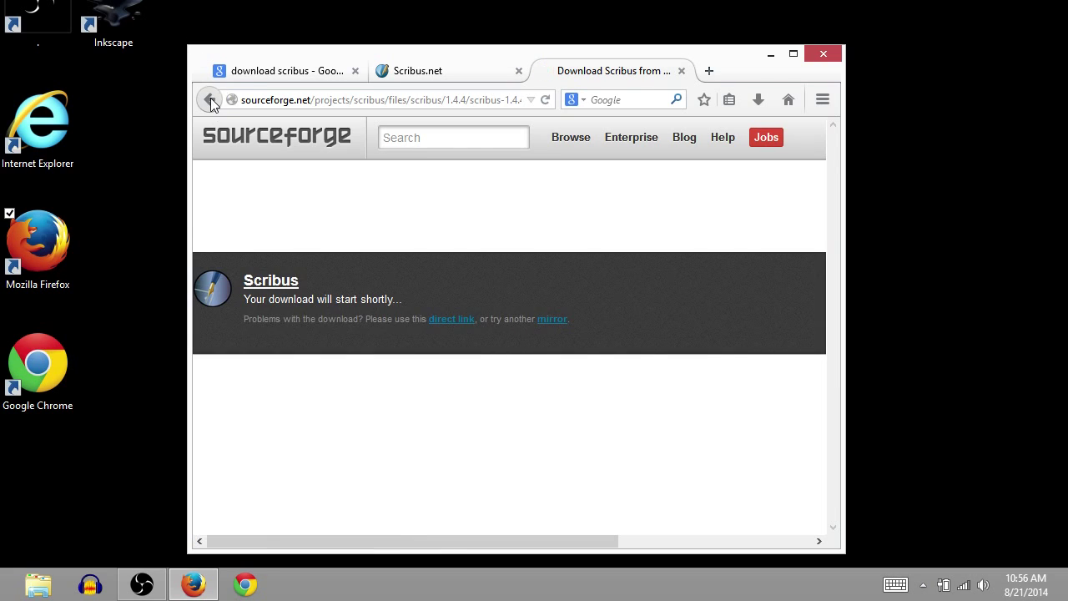
click(210, 98)
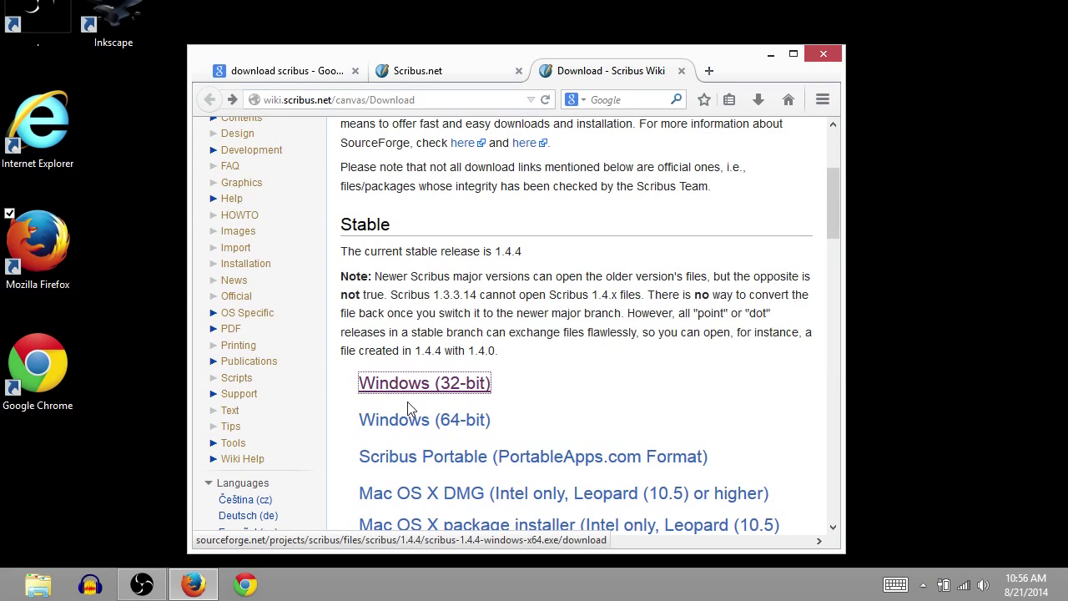
click(392, 424)
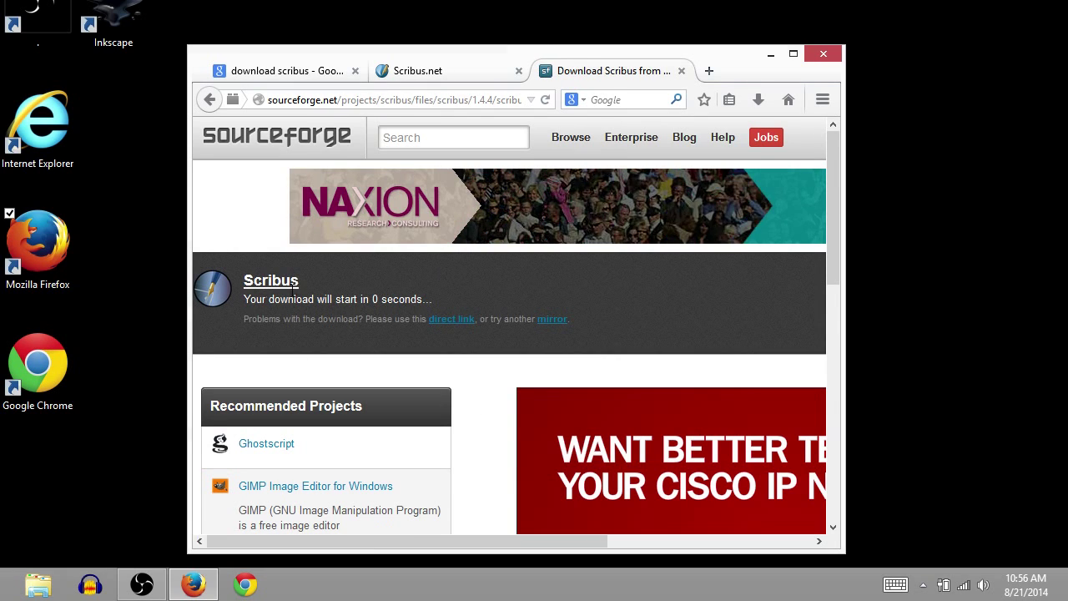
Save the 82.1 MB scribus-1.4.4-windows-x64.exe installer and check the download completed.
drag(601, 194, 541, 136)
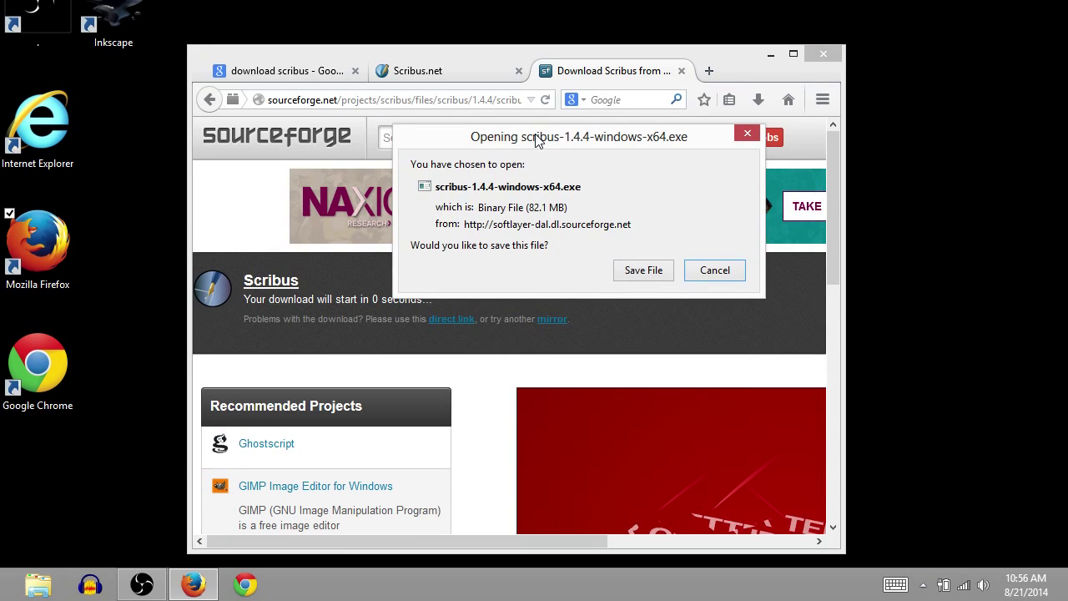
click(643, 274)
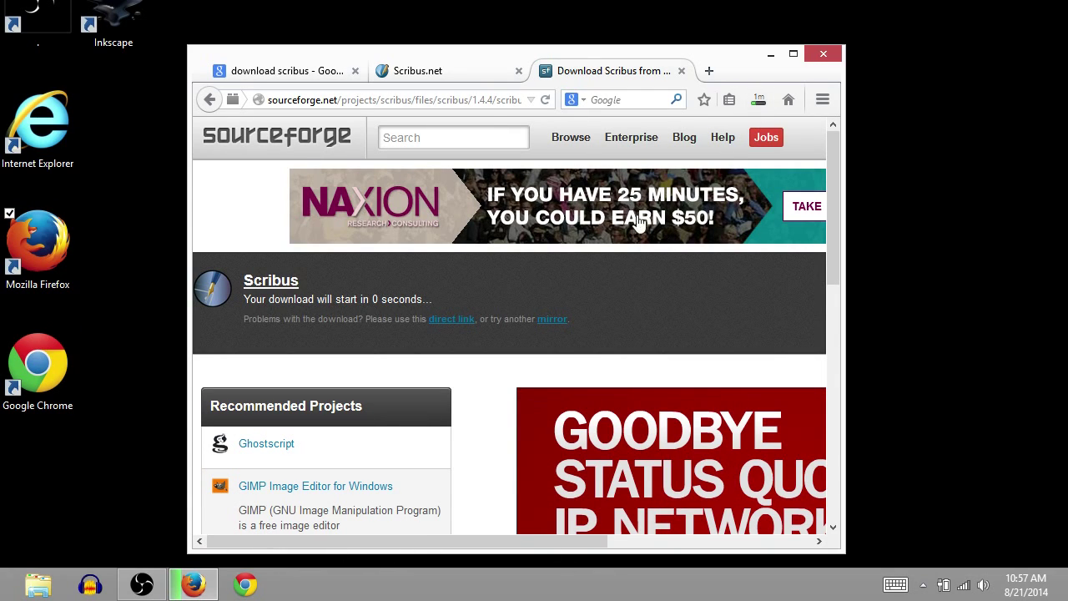
click(757, 102)
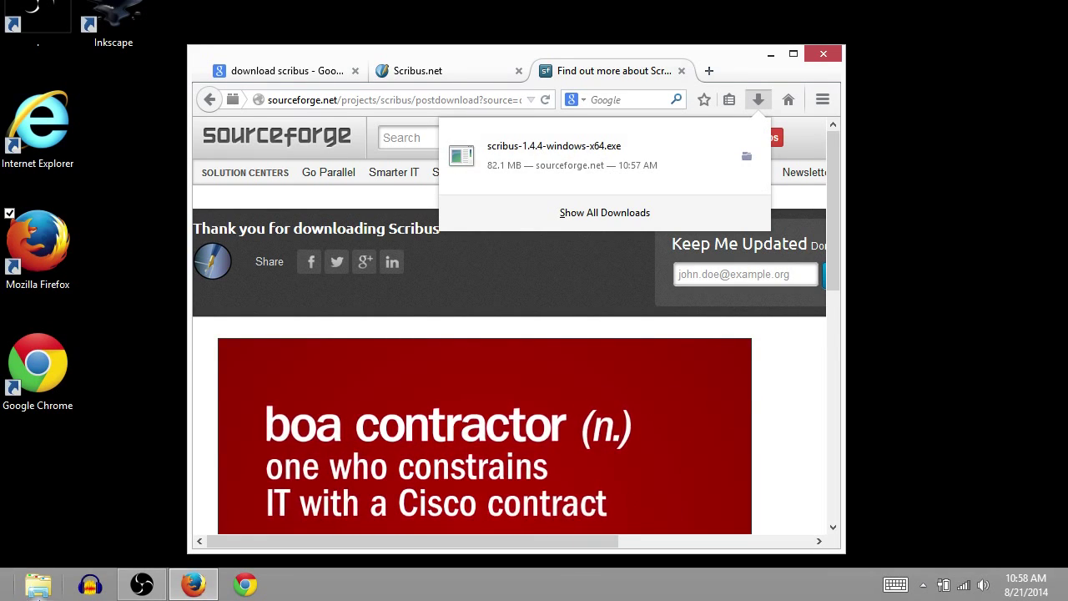
Confirm scribus-1.4.4-windows-x64 (84,053 KB) is in Downloads, then minimise File Explorer.
click(38, 586)
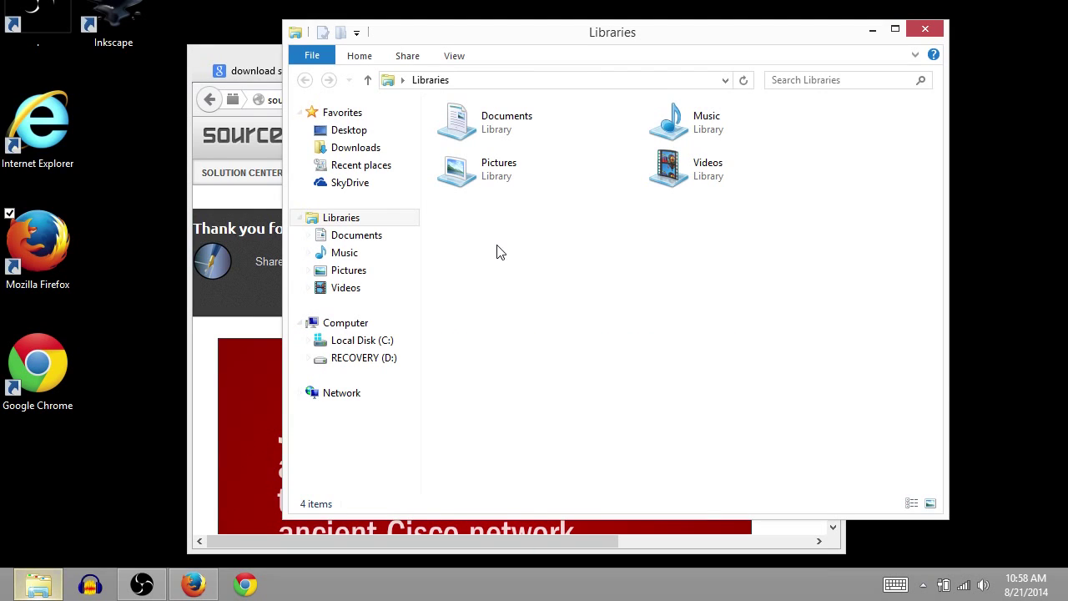
click(345, 154)
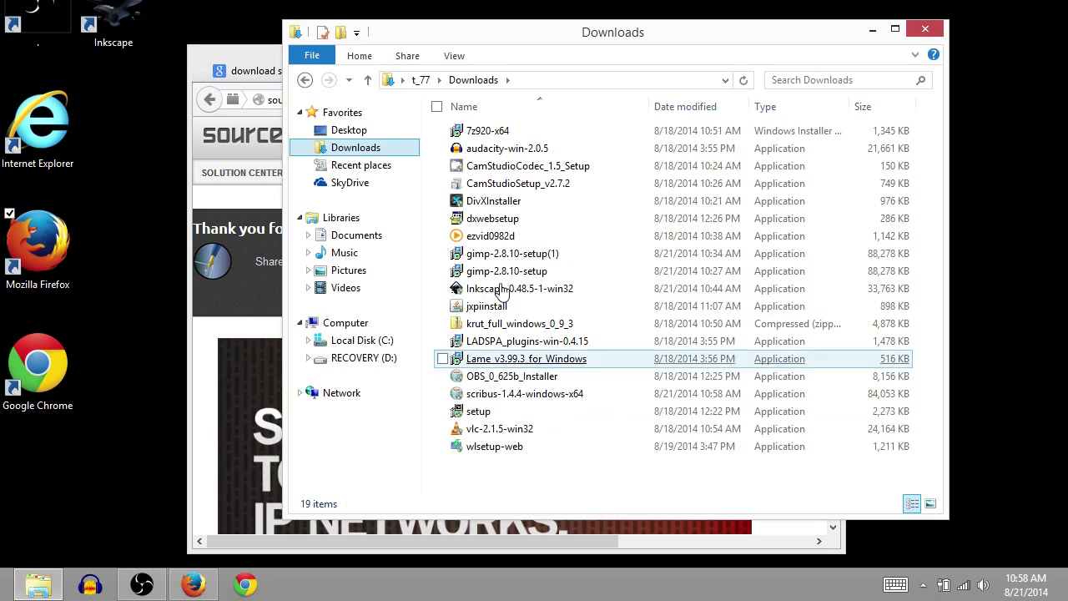
click(349, 271)
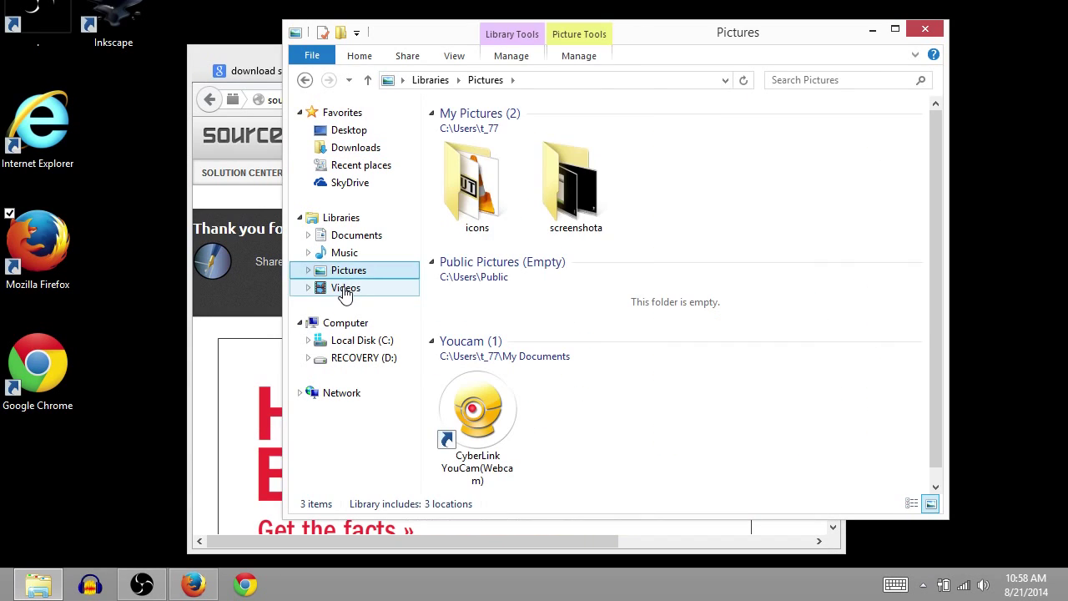
click(344, 292)
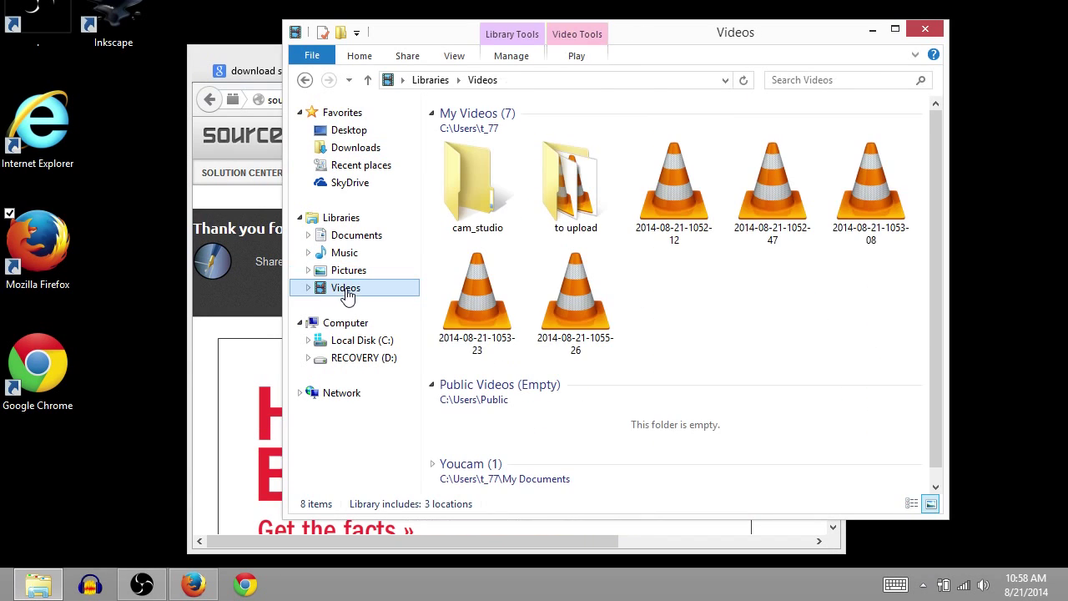
click(349, 148)
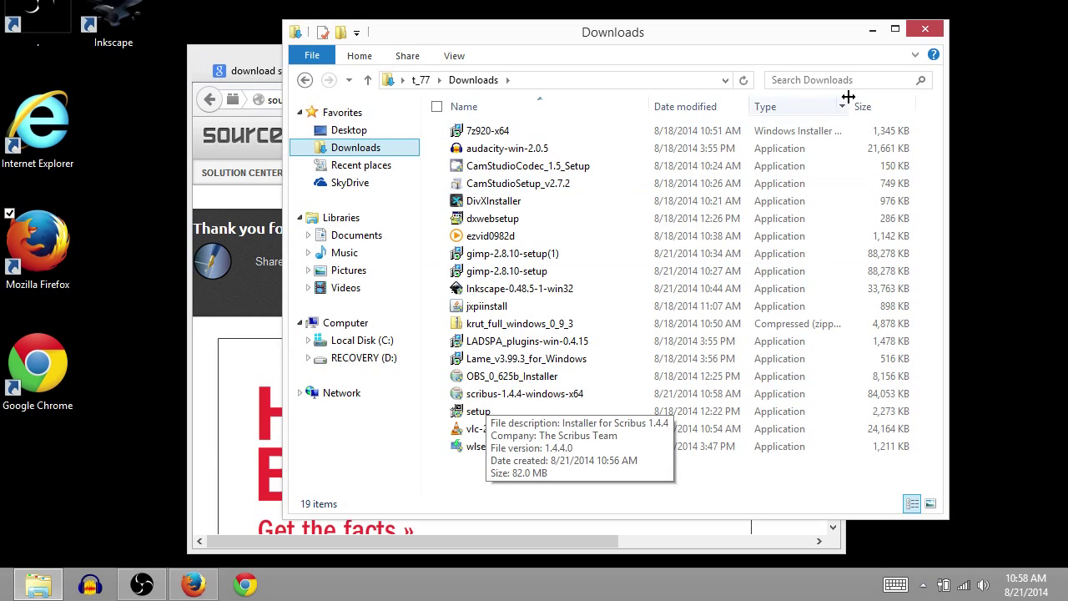
click(872, 30)
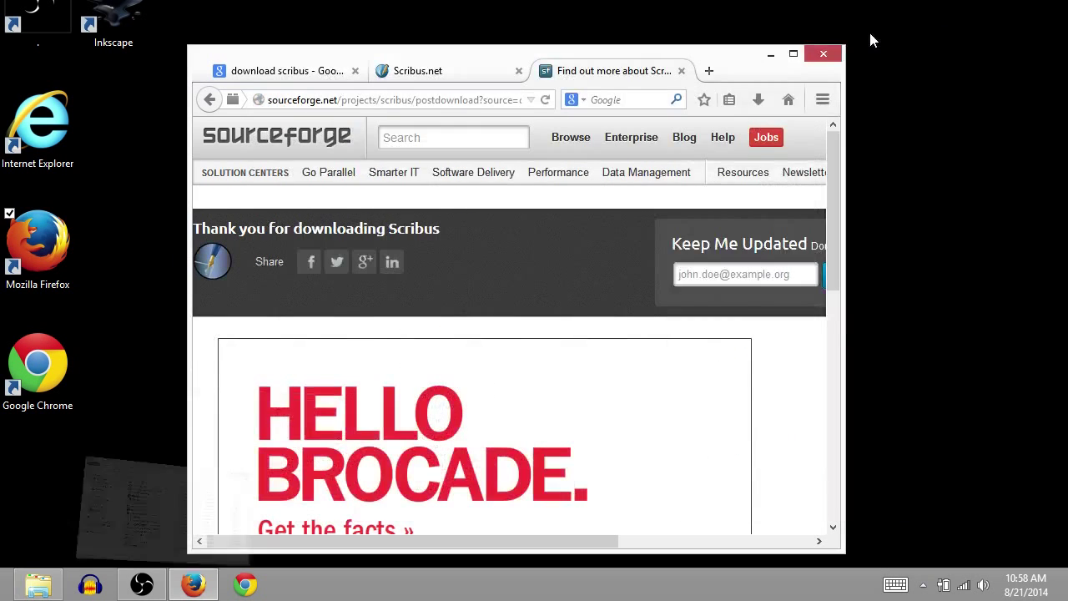
Run scribus-1.4.4-windows-x64.exe from Firefox's downloads list and confirm the installer language.
click(756, 98)
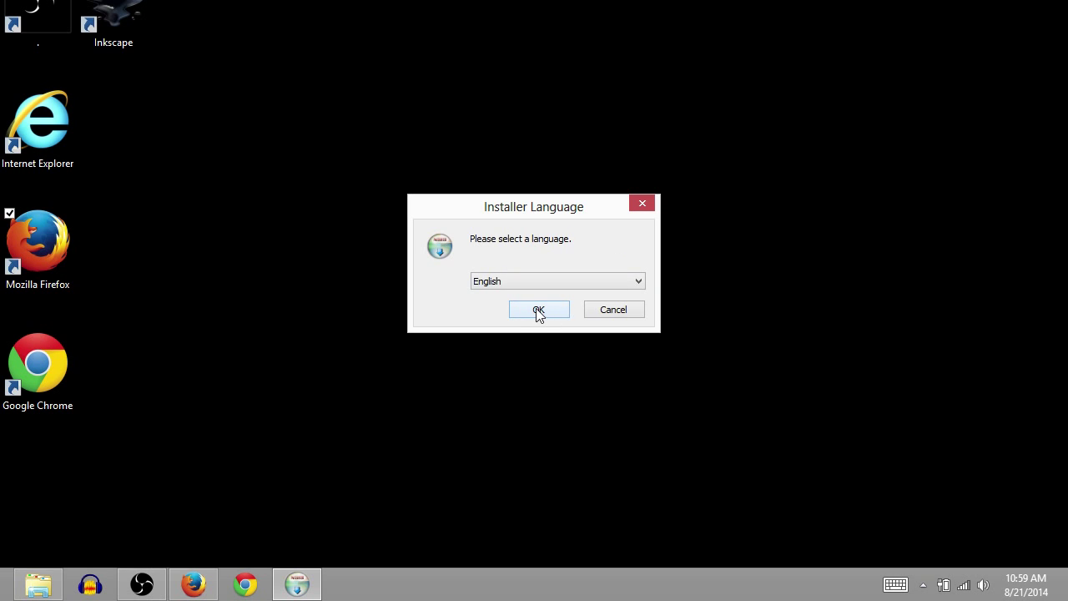
click(538, 310)
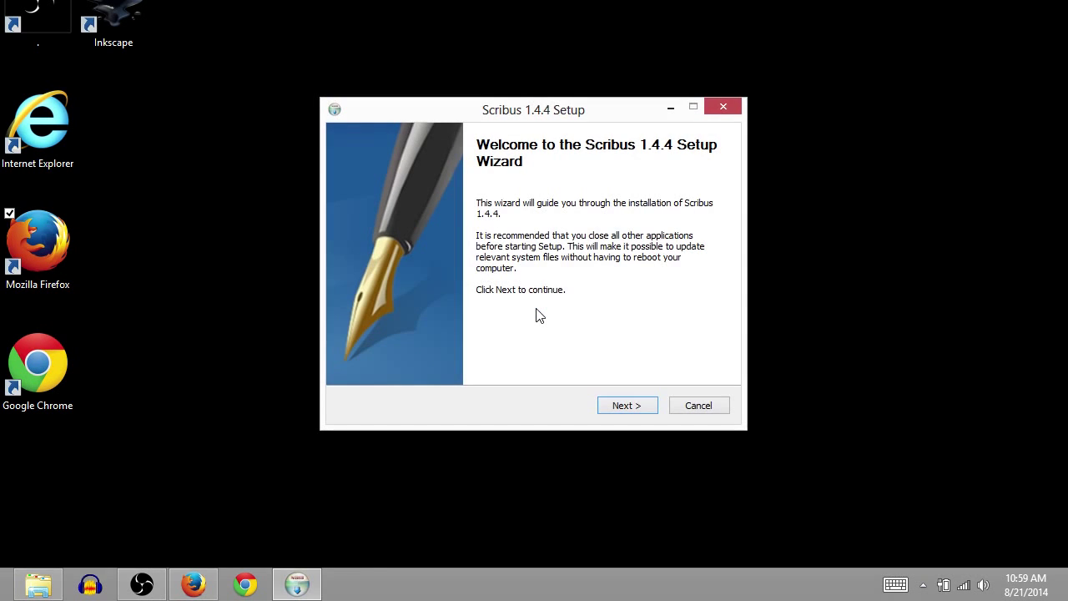
Accept the licence and install the full Scribus component set into C:\Program Files\Scribus 1.4.4.
click(625, 407)
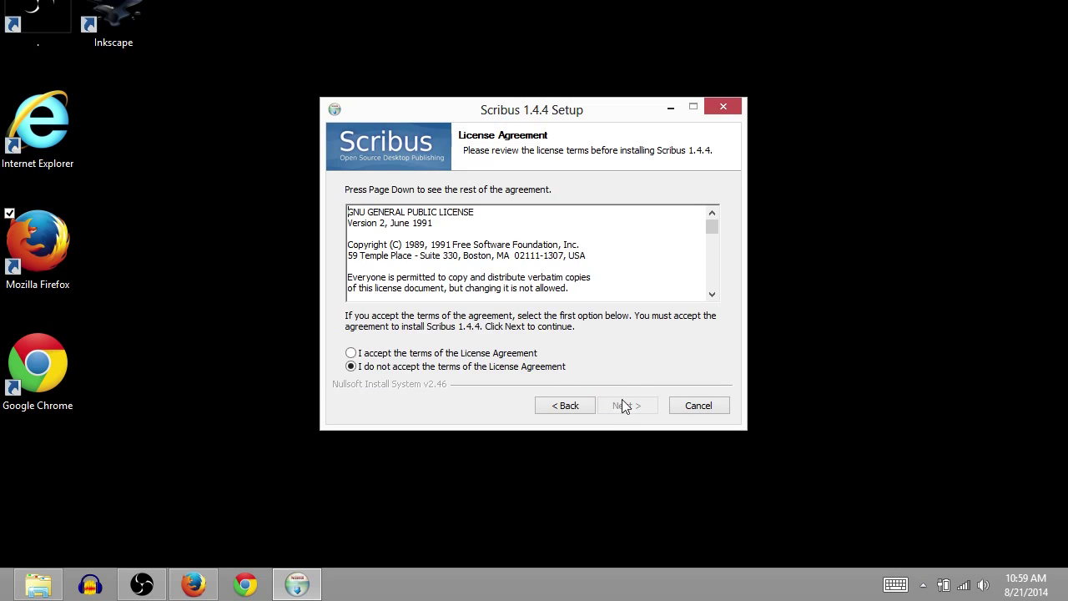
click(352, 354)
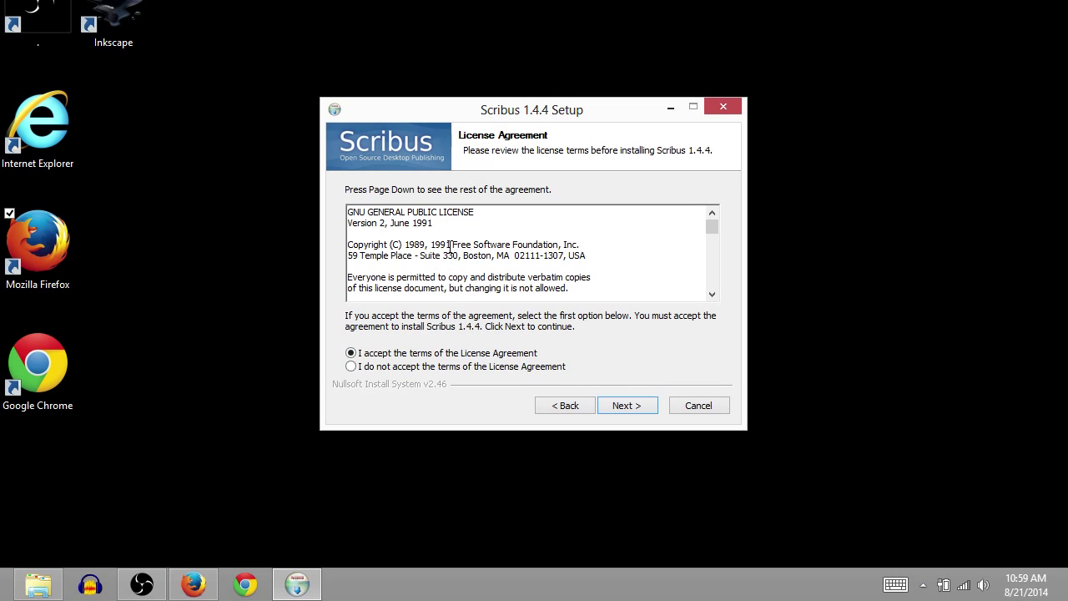
click(625, 407)
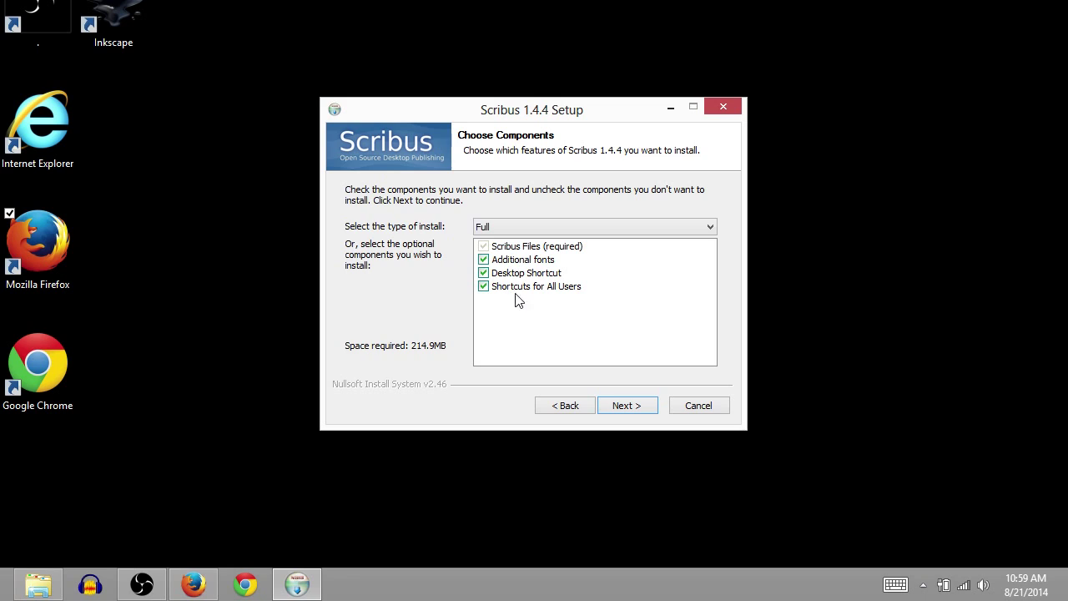
click(634, 406)
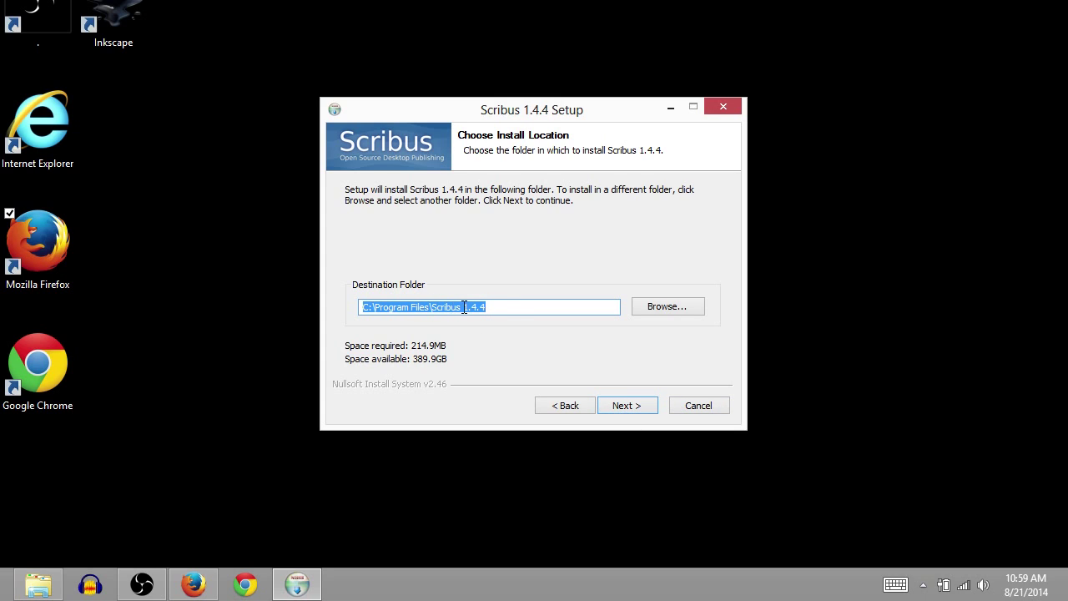
click(619, 406)
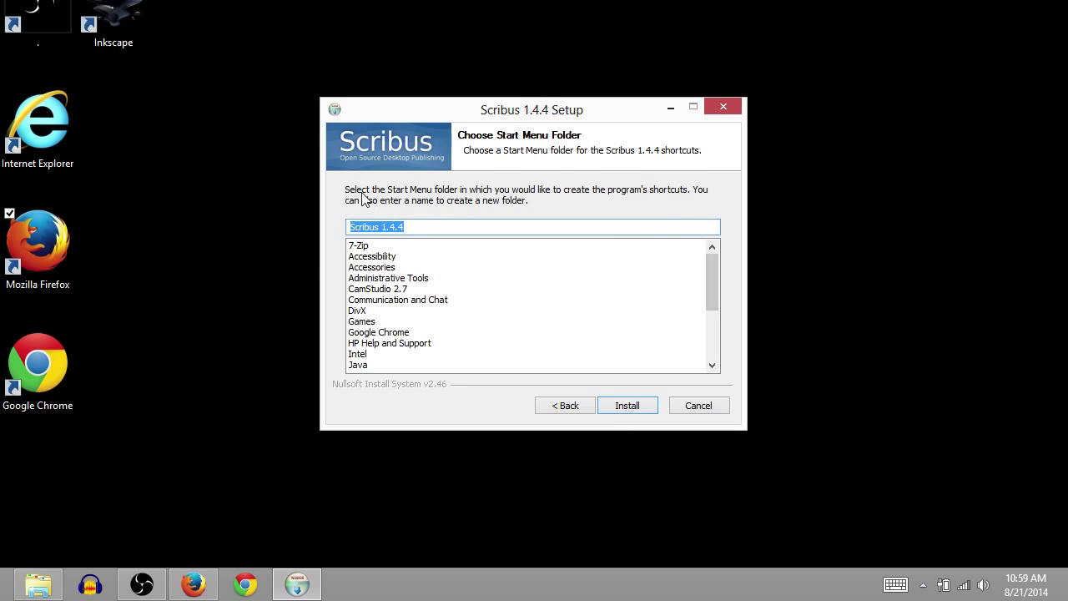
click(621, 407)
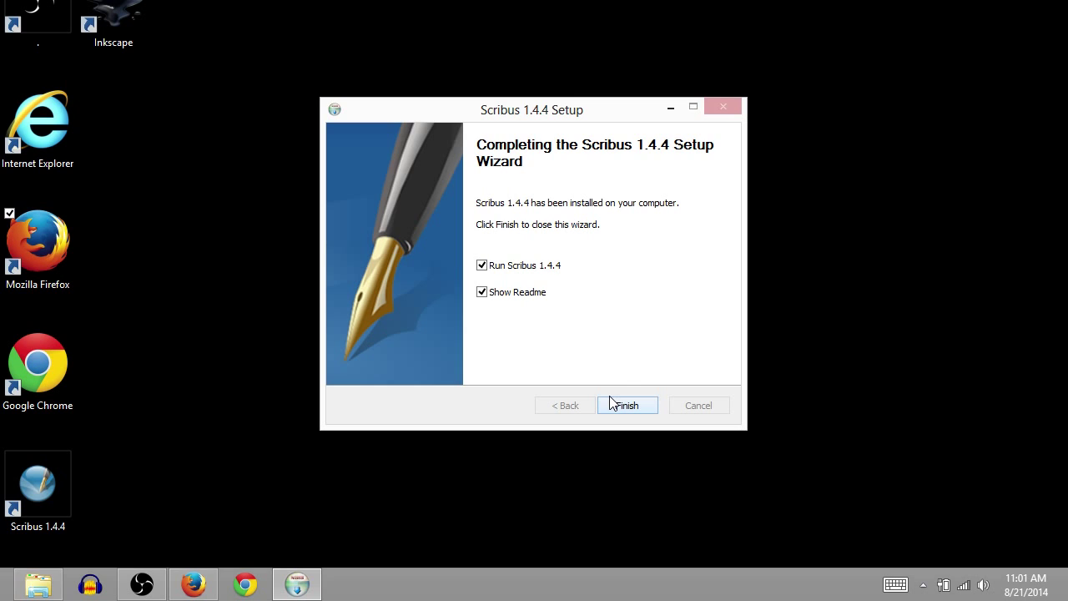
Untick Show Readme and Run Scribus 1.4.4 on the final setup page.
click(482, 292)
click(479, 265)
click(630, 406)
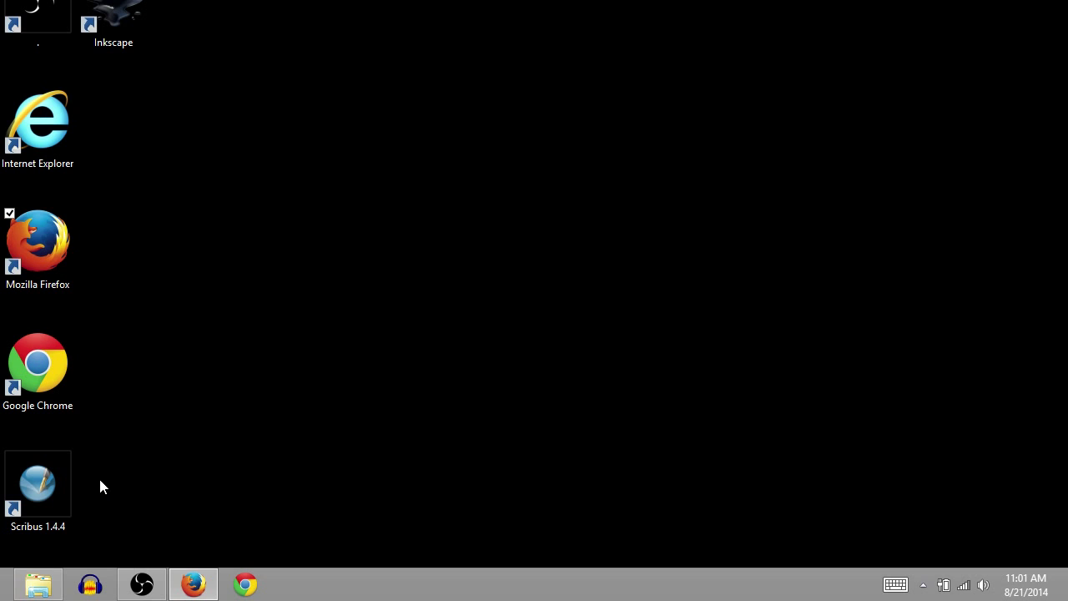
key(super)
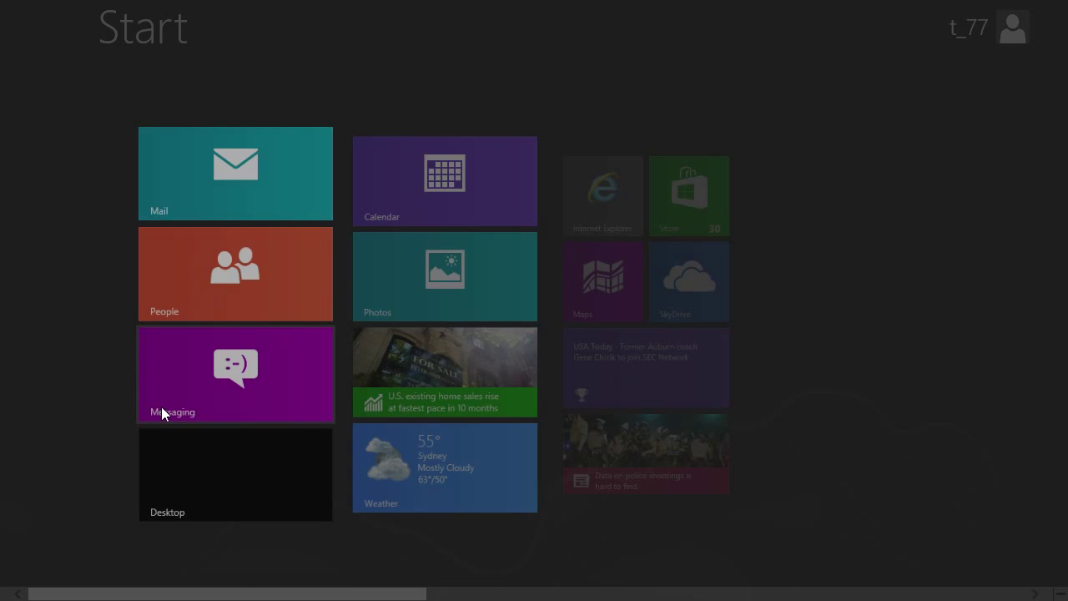
scroll(441, 320, down, 10)
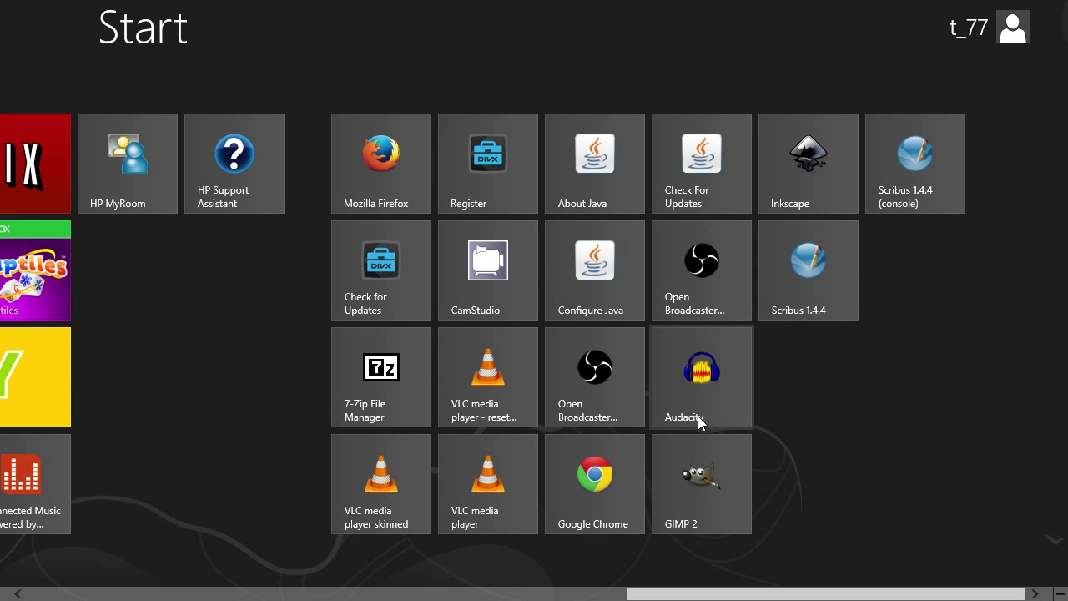
key(super)
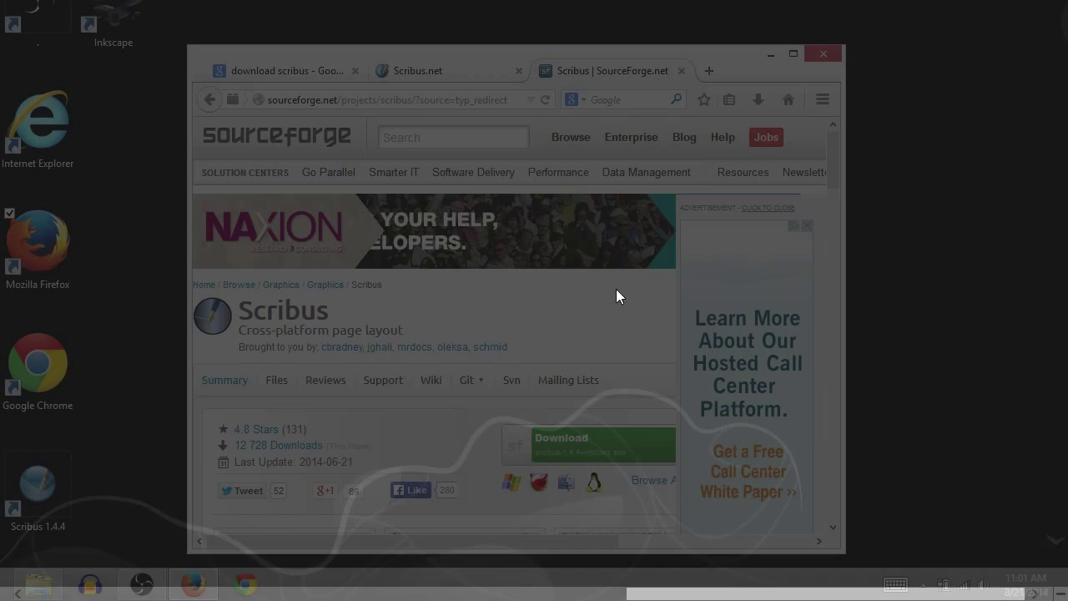
mouse_move(4, 596)
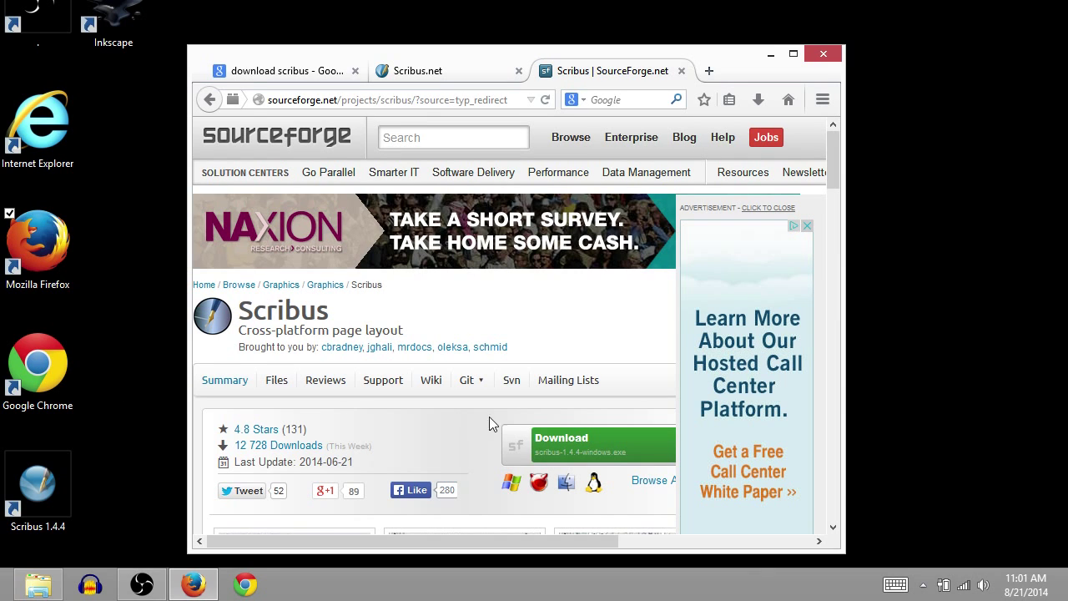
click(770, 53)
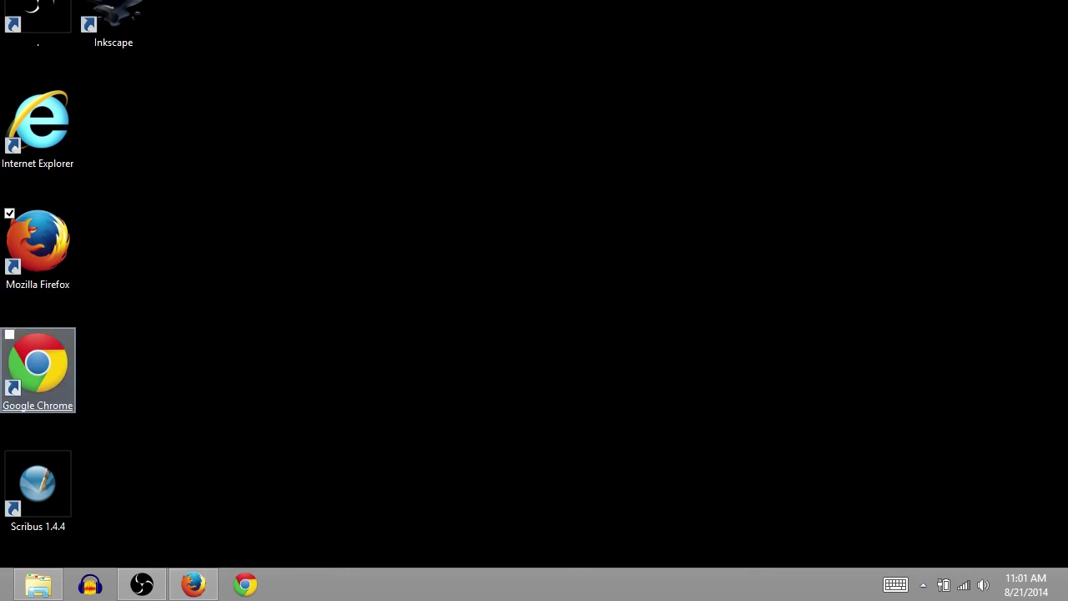
Launch Scribus 1.4.4 from its desktop shortcut, then return to Firefox's Scribus project page.
double_click(44, 483)
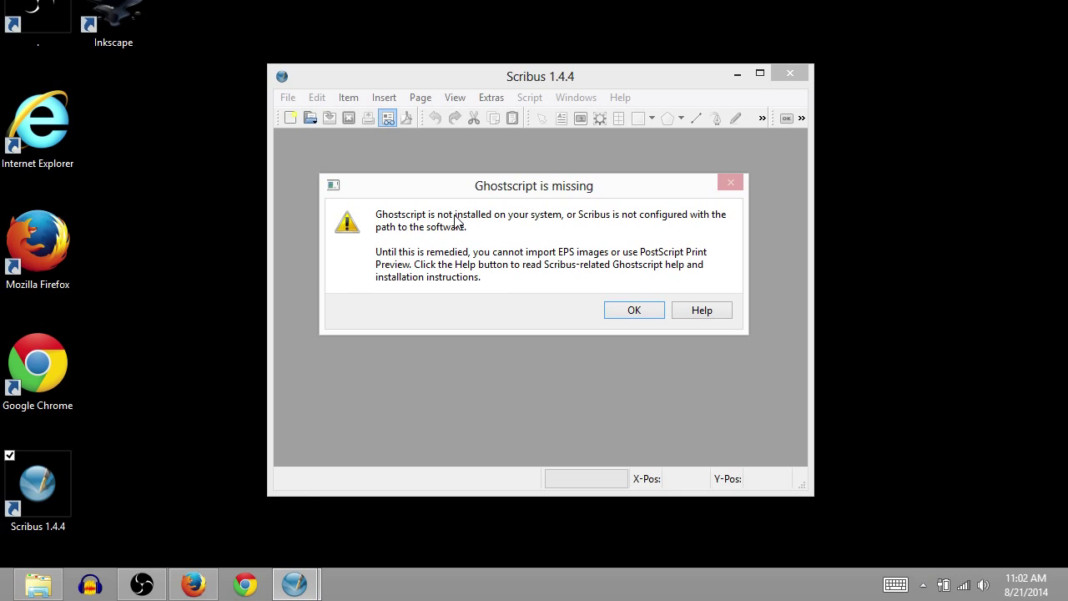
click(192, 585)
Go back to the Scribus download page in Firefox.
scroll(317, 367, down, 5)
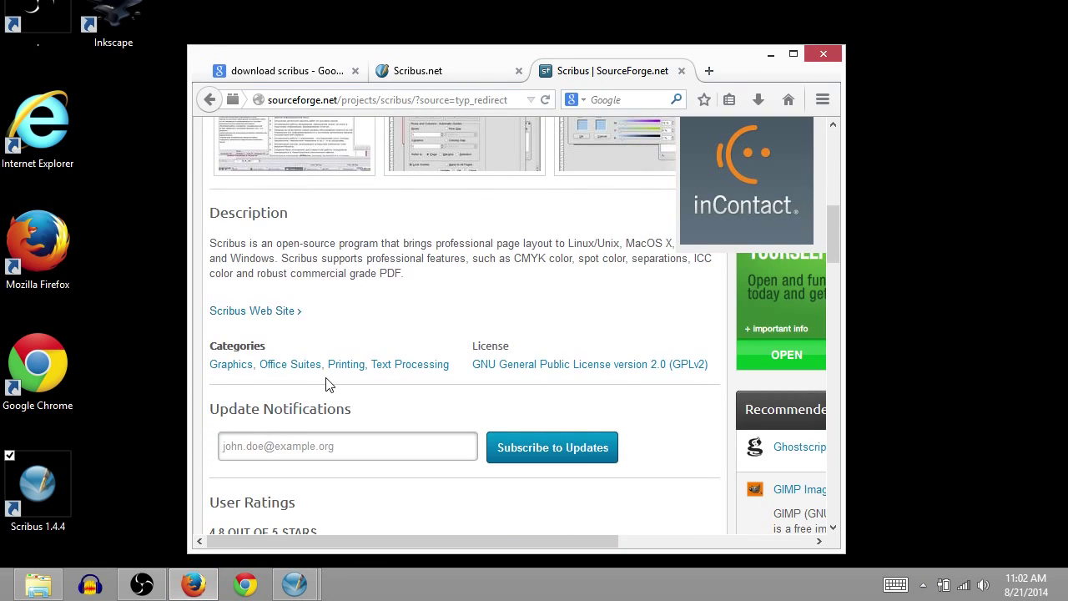
click(210, 100)
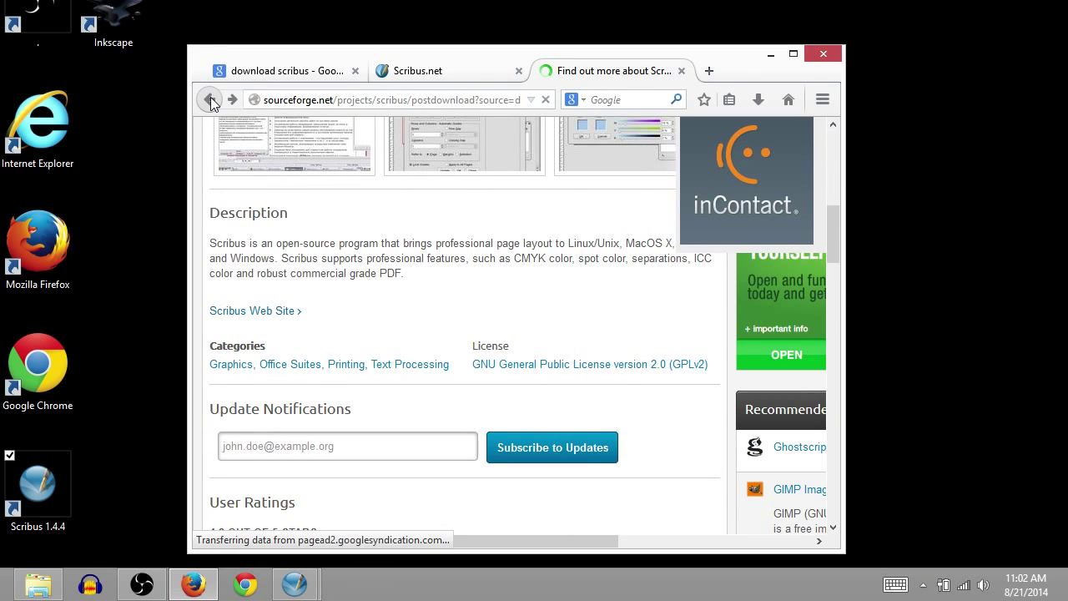
click(208, 101)
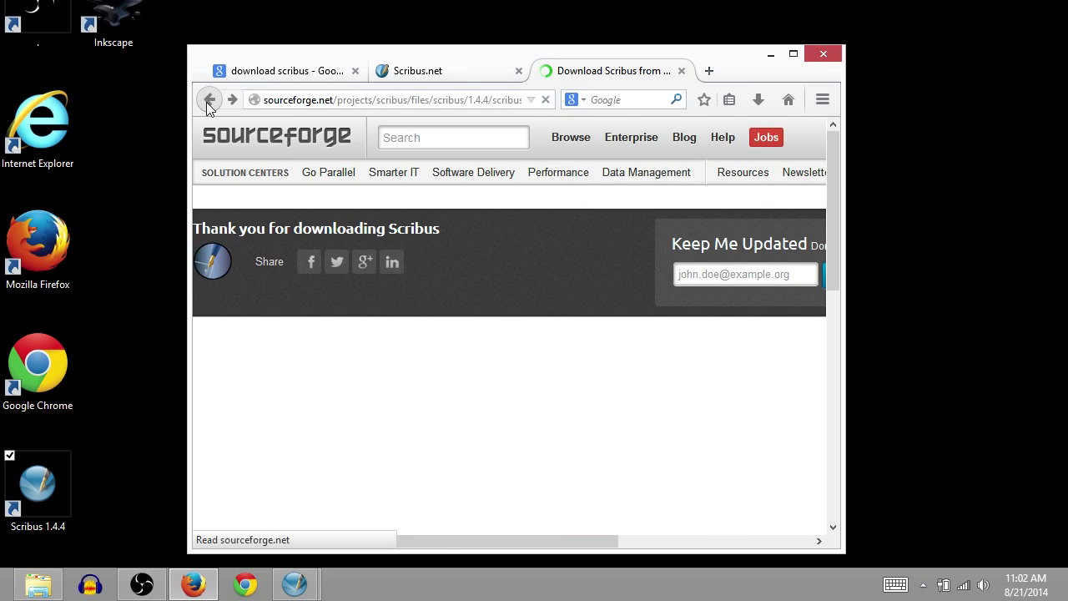
click(449, 72)
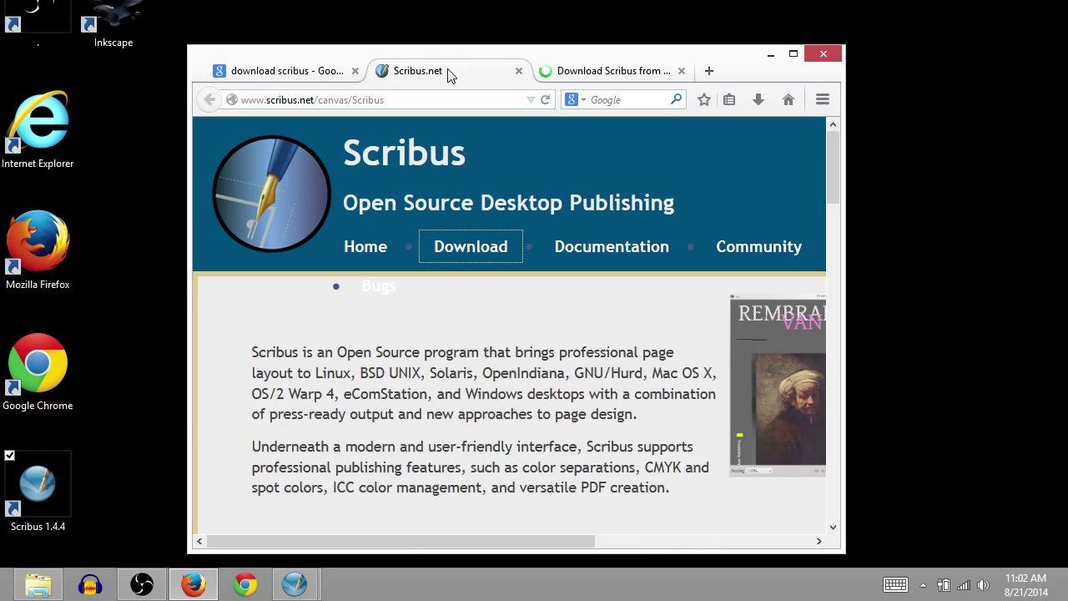
click(599, 72)
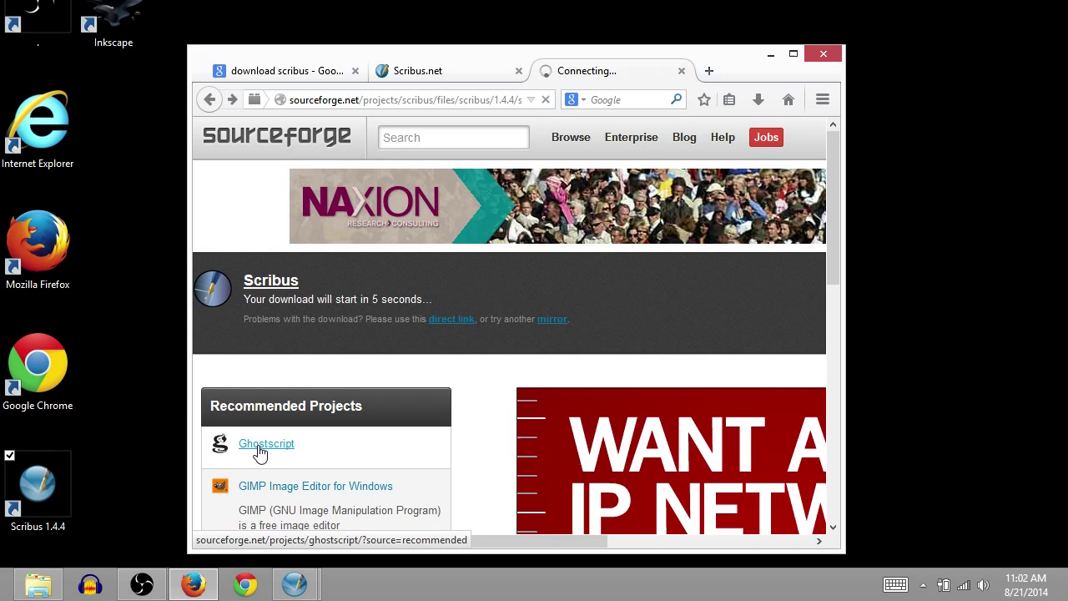
scroll(286, 436, down, 4)
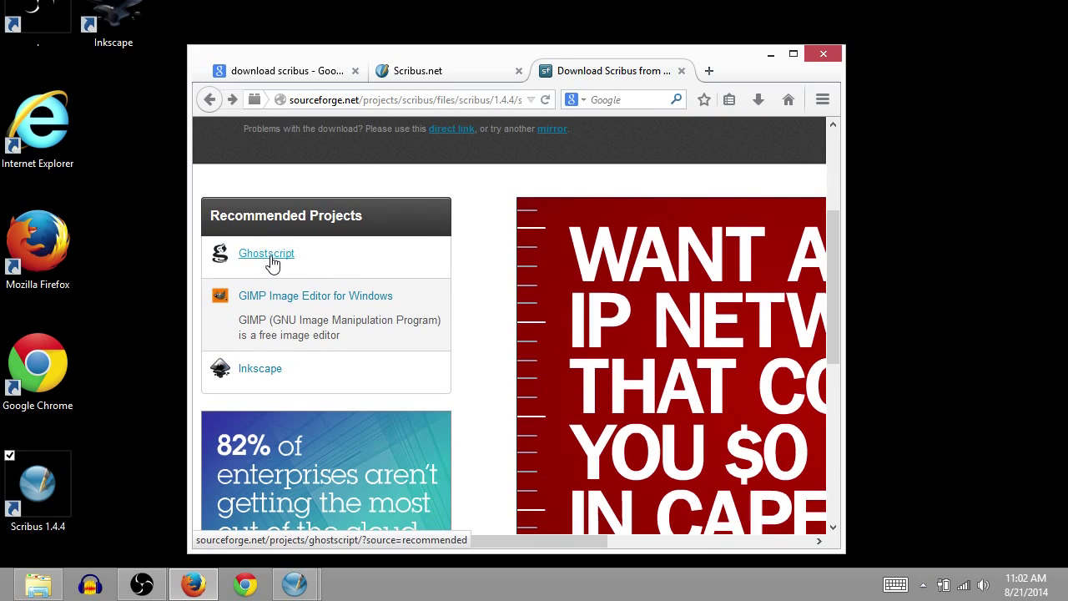
Open the recommended Ghostscript project and save the gs909w32.exe installer.
click(271, 257)
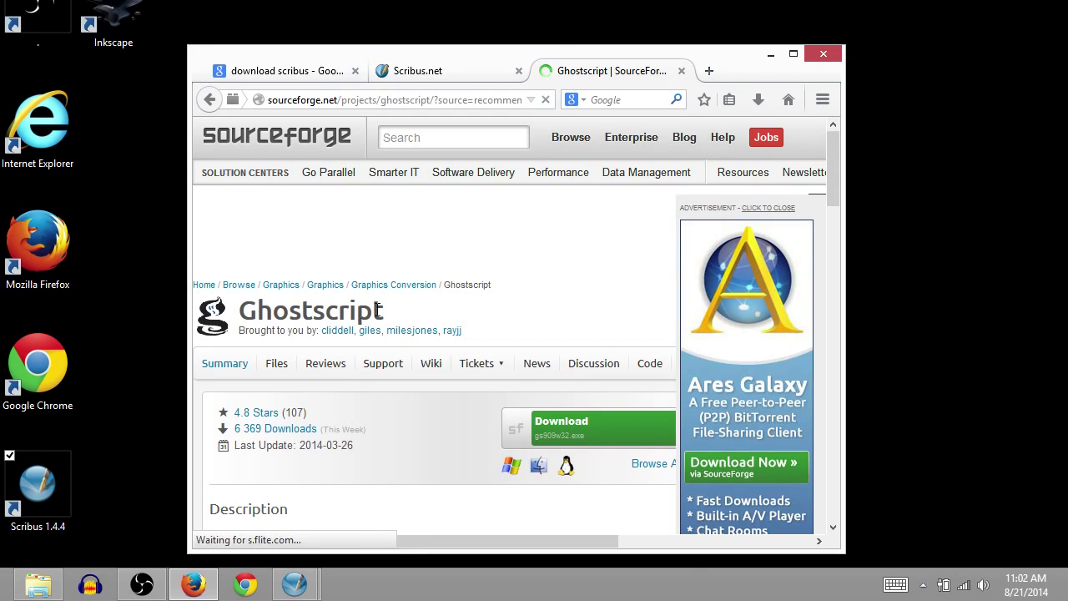
click(565, 430)
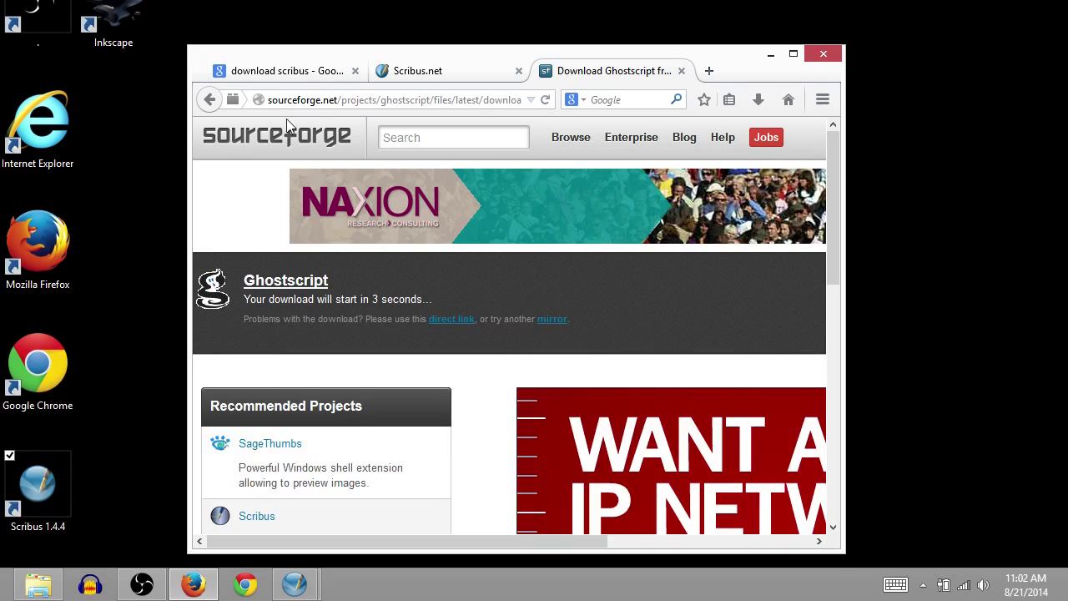
click(413, 142)
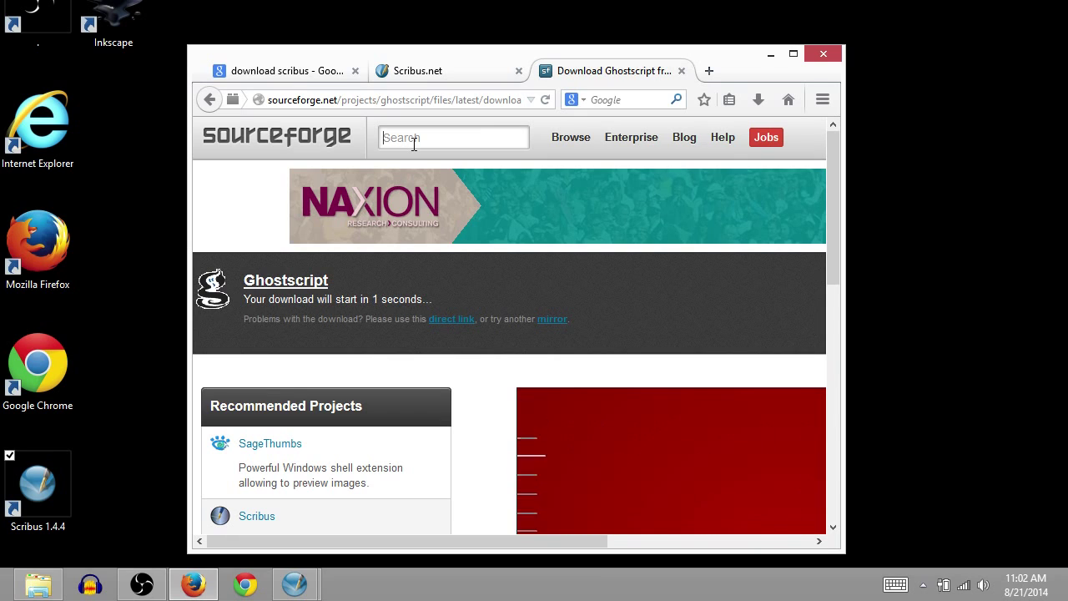
text(gho)
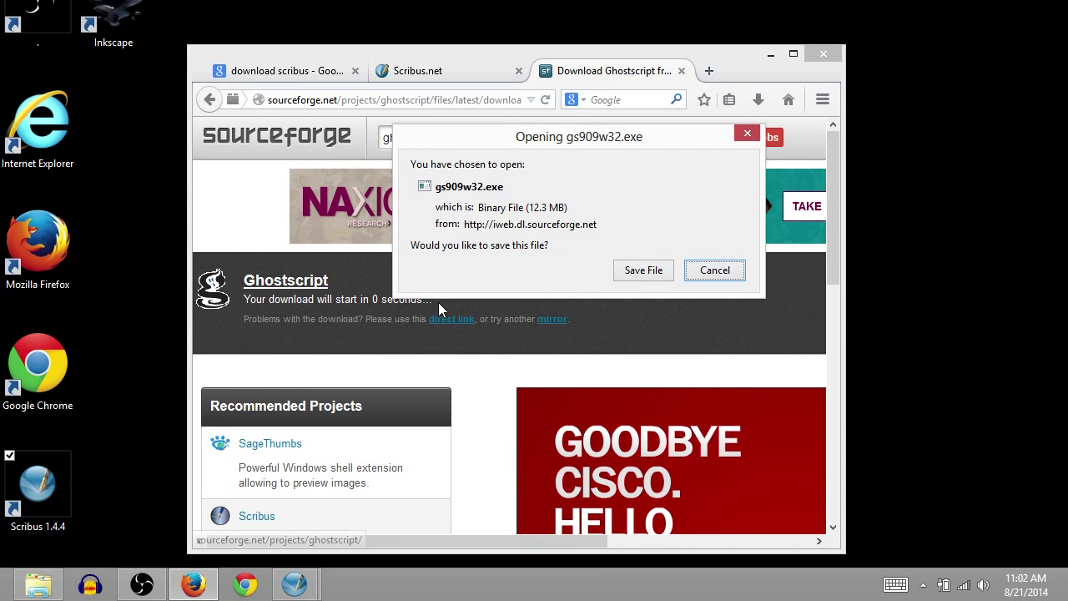
click(645, 270)
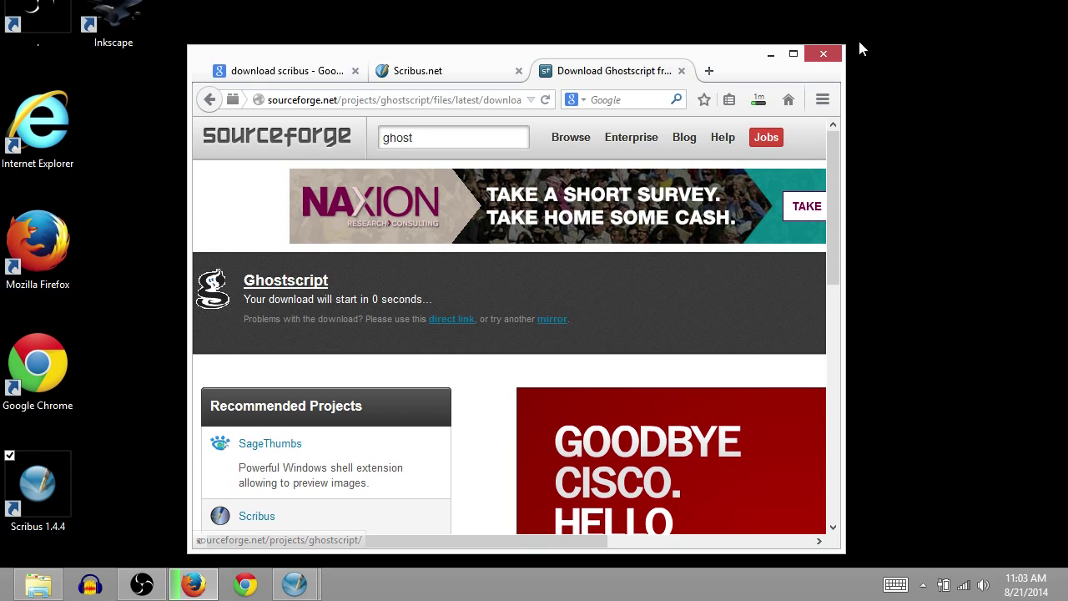
Close the Ghostscript warning, the New Document dialog and Scribus, then restore Firefox.
click(770, 53)
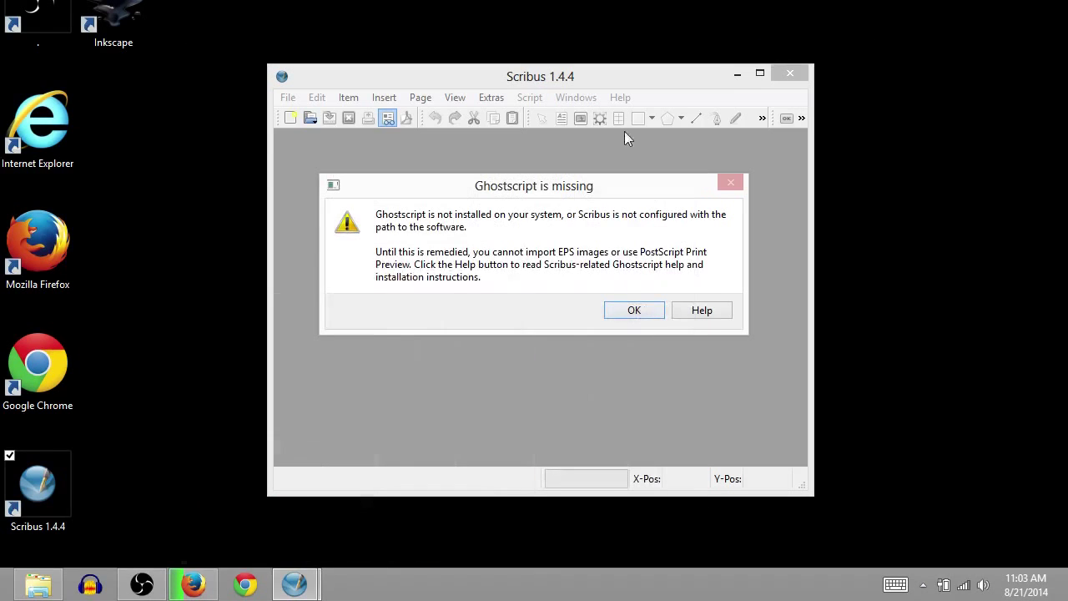
click(634, 311)
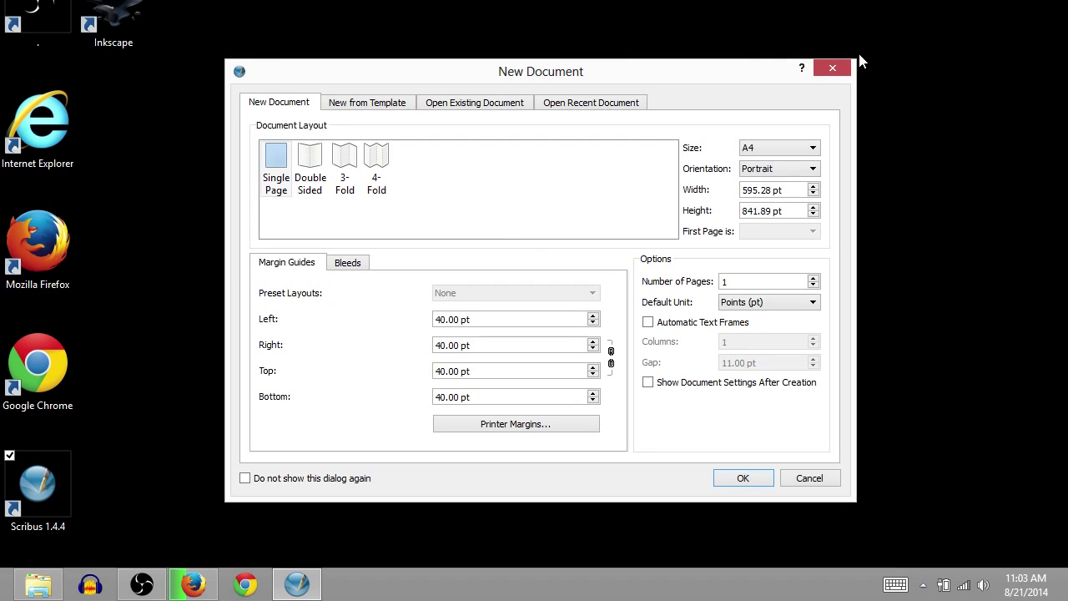
click(831, 70)
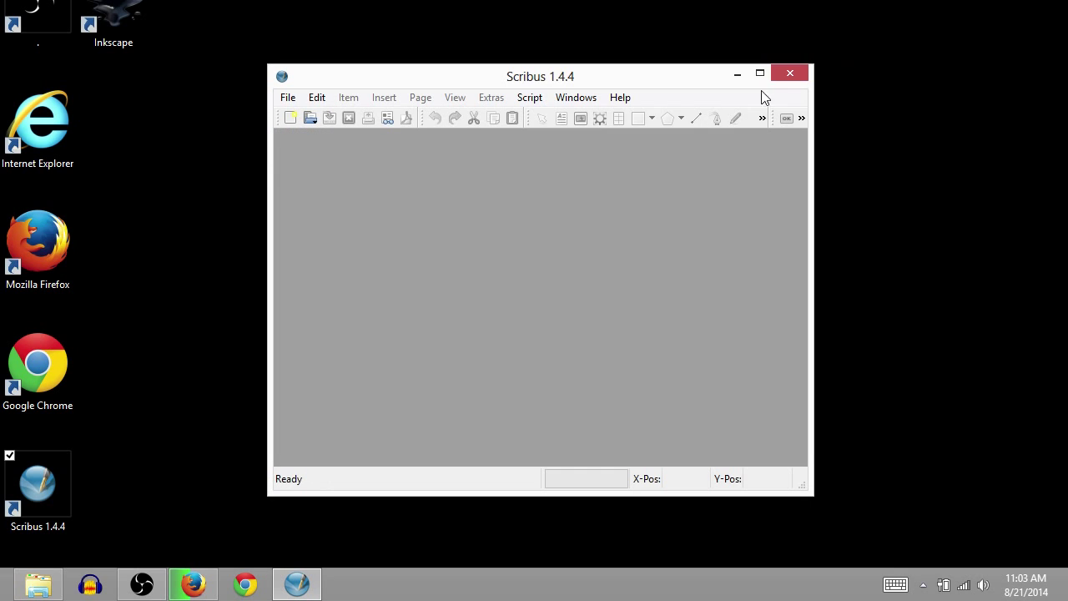
click(790, 75)
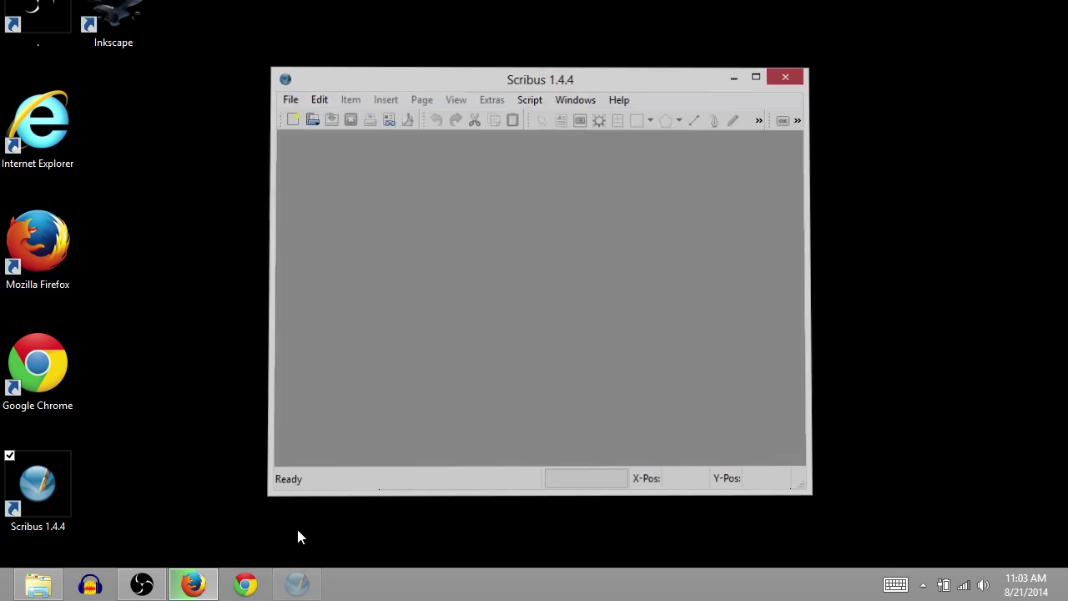
click(184, 591)
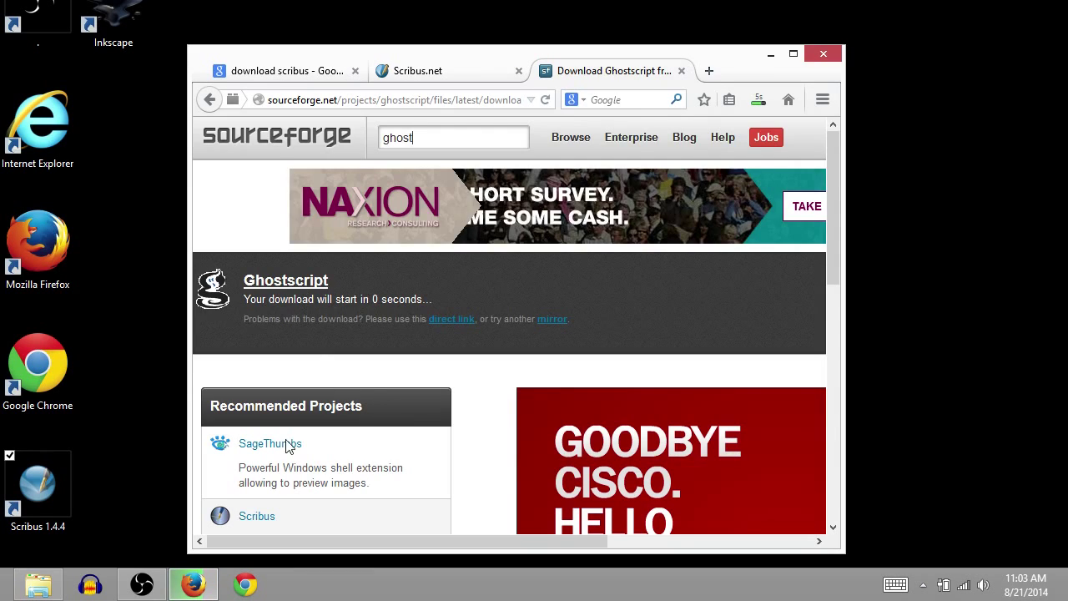
Run gs909w32.exe from Downloads and install Ghostscript 9.09 into C:\Program Files (x86)\gs\gs9.09, opening its Readme.
click(757, 102)
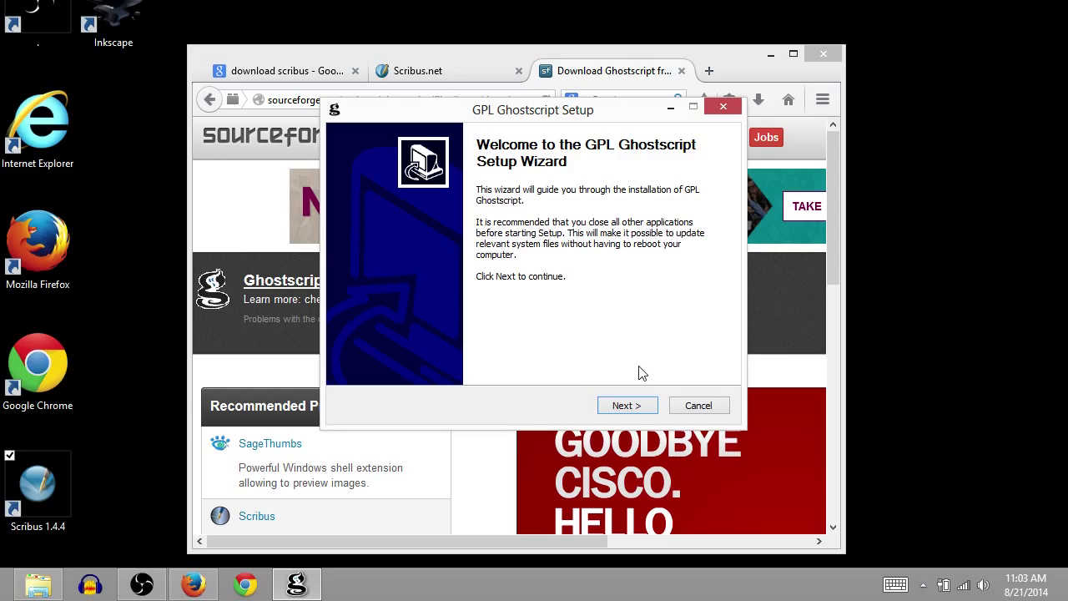
click(628, 405)
click(629, 405)
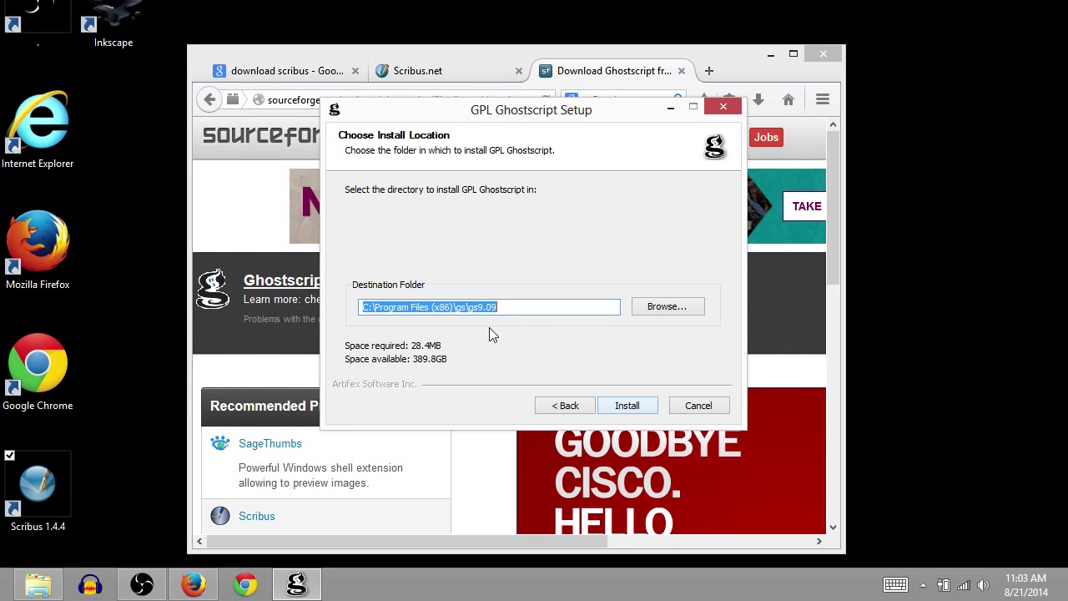
click(615, 403)
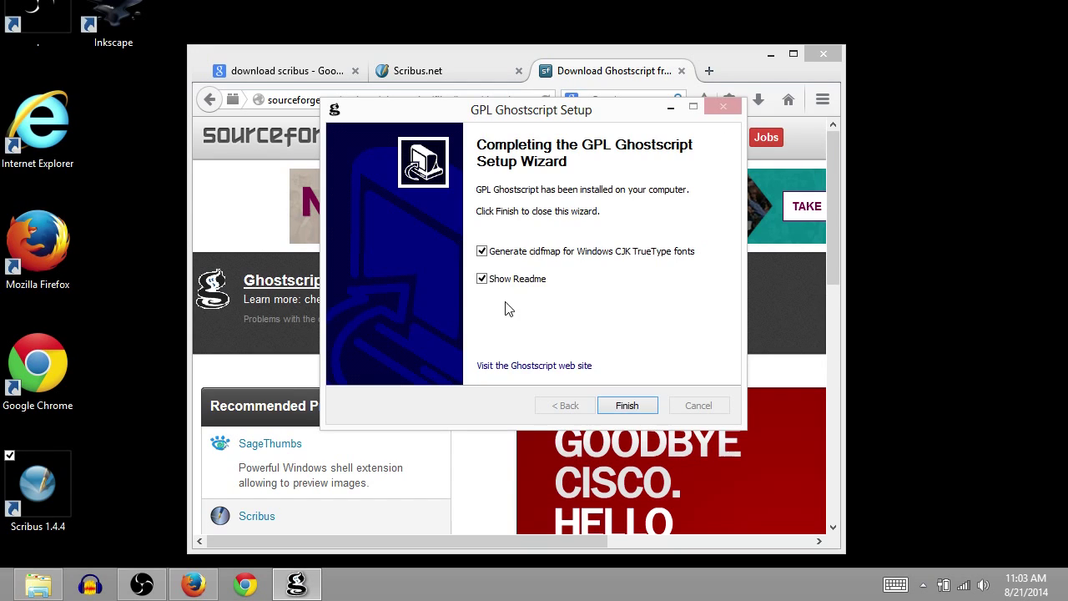
click(639, 406)
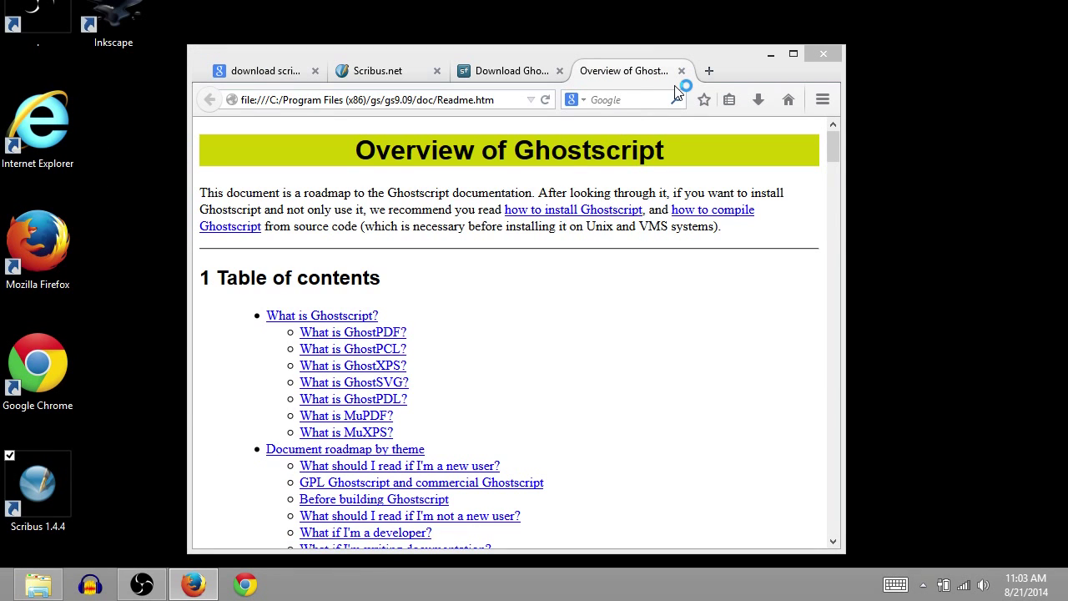
Minimize Firefox to reveal the desktop with the Scribus 1.4.4 shortcut.
click(770, 53)
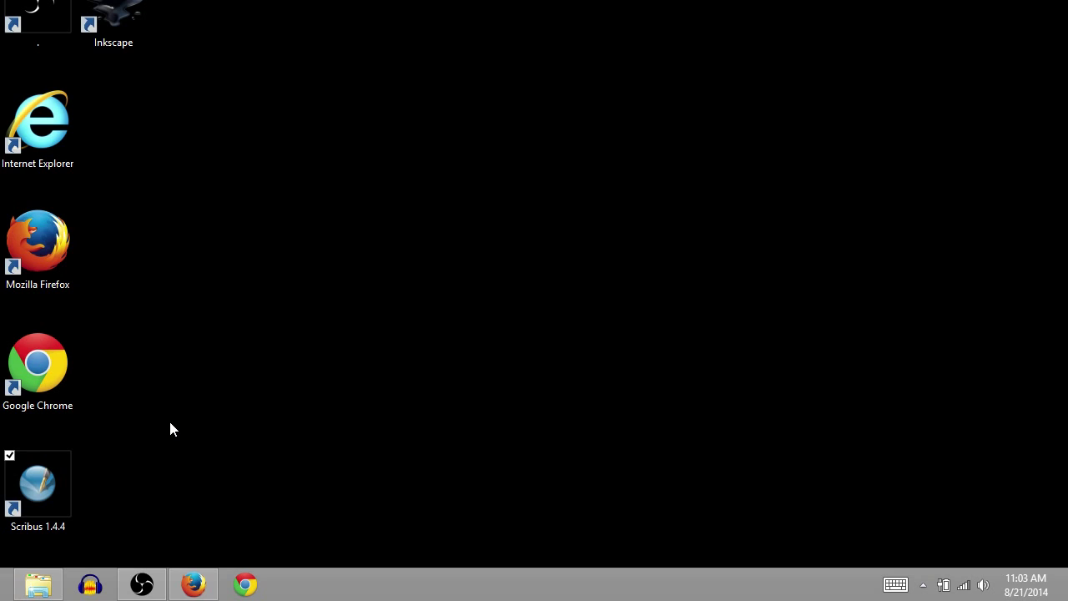